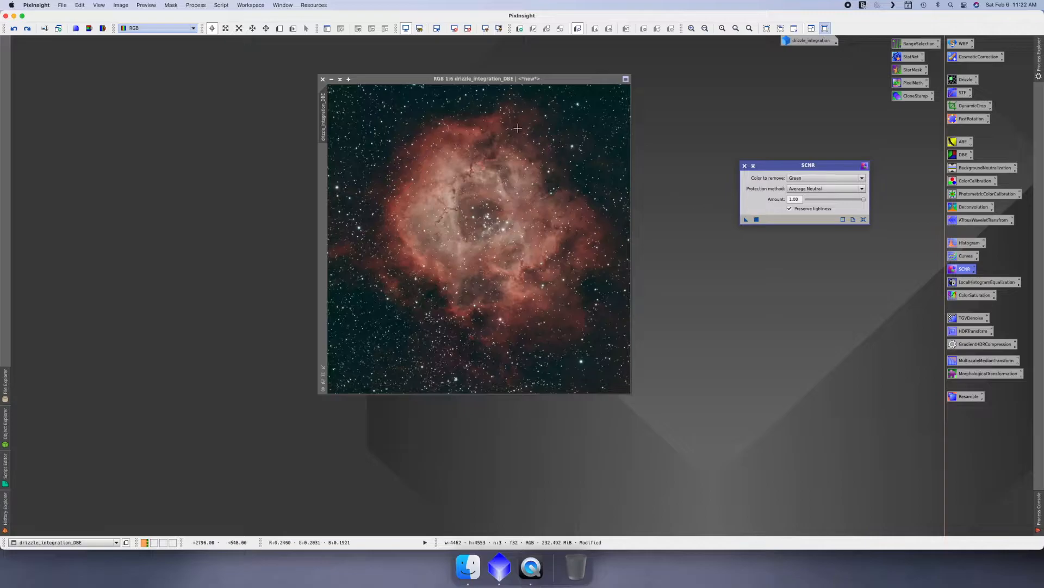
# Step: Apply SCNR to the nebula image to remove green with Average Neutral protection at amount 1.00, and close the process
pyautogui.moveTo(745, 221); pyautogui.dragTo(439, 140)
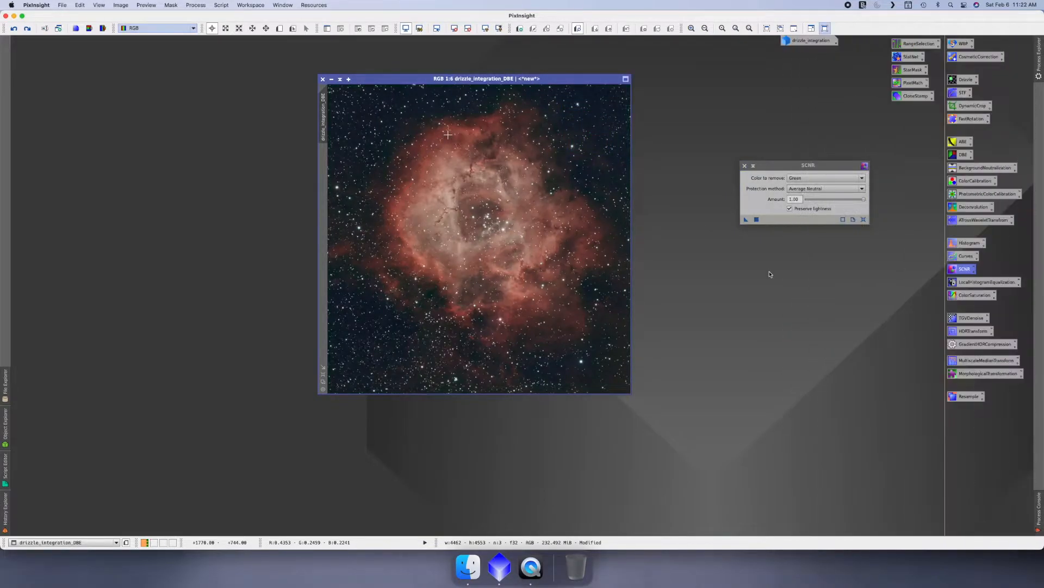
pyautogui.click(744, 165)
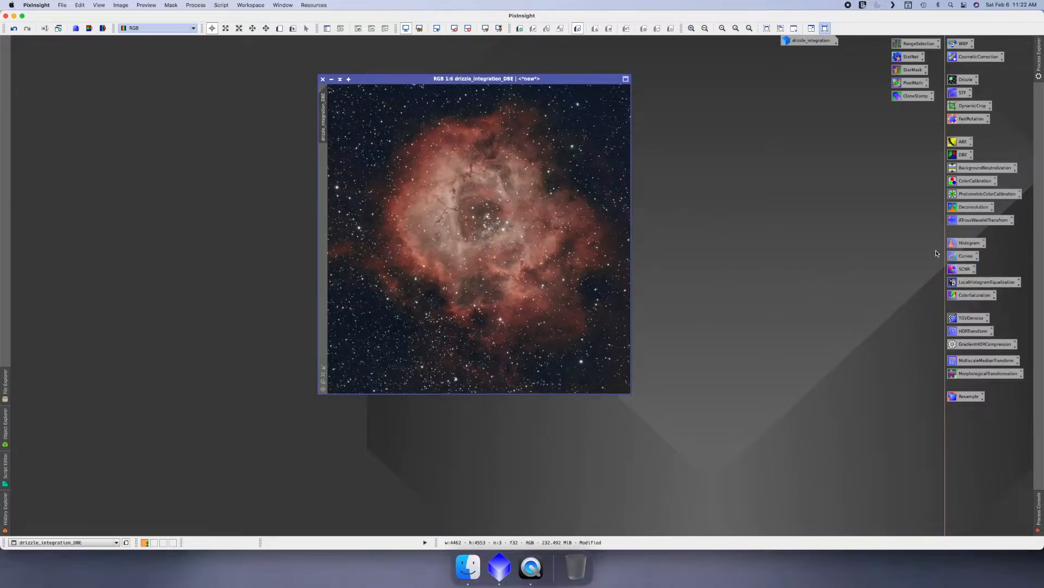
# Step: Open CurvesTransformation for the nebula image with its curves reset and start a real-time preview
pyautogui.doubleClick(956, 259)
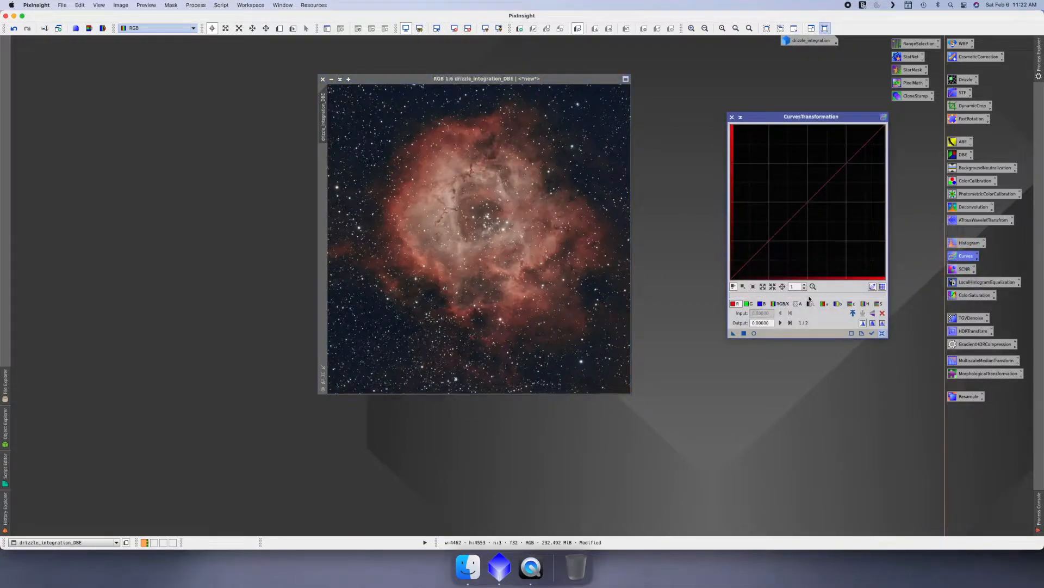
pyautogui.click(779, 303)
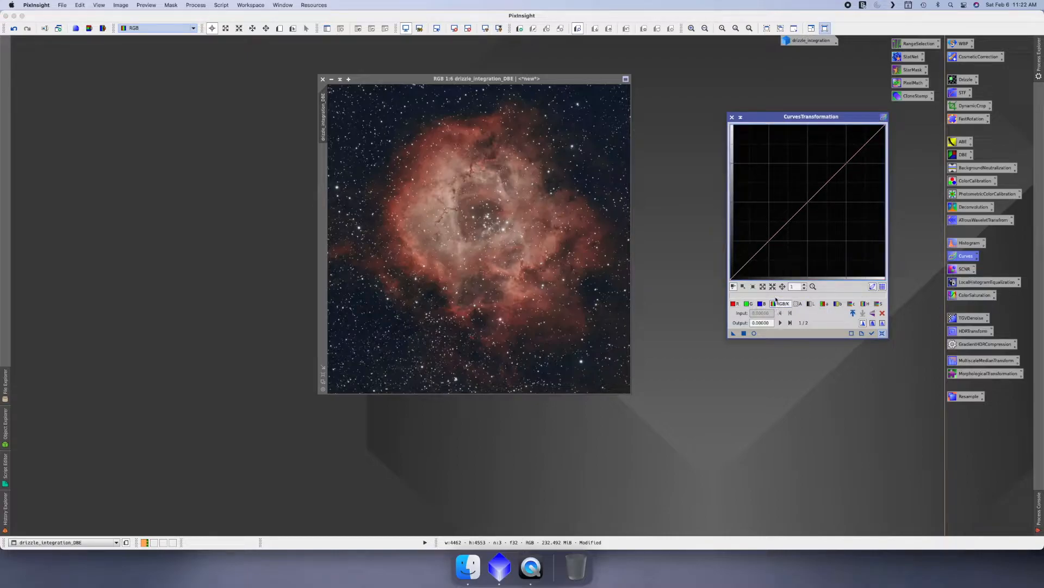
pyautogui.click(811, 303)
pyautogui.moveTo(761, 247); pyautogui.dragTo(755, 264)
pyautogui.click(883, 333)
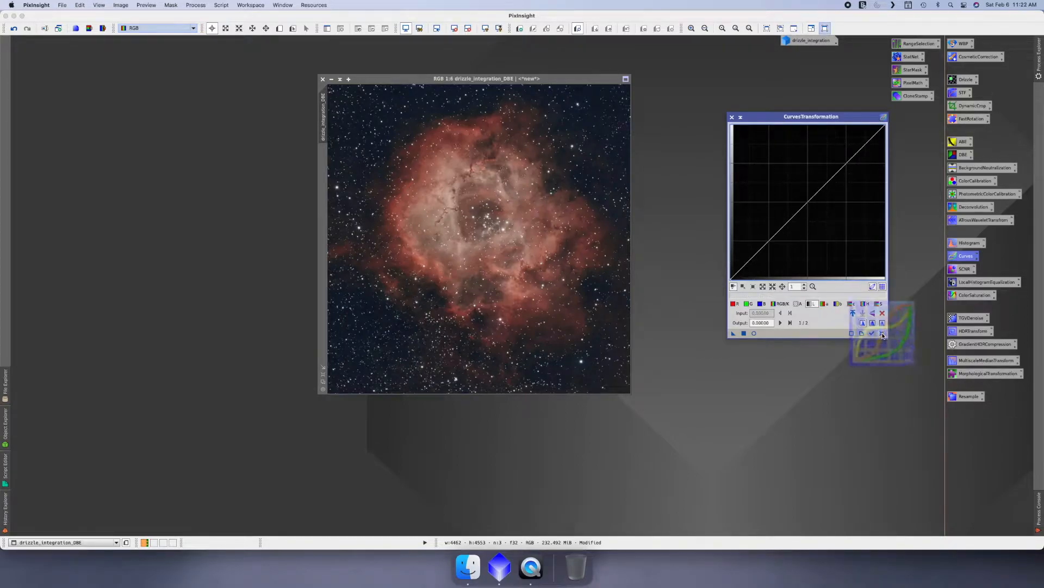
pyautogui.click(754, 334)
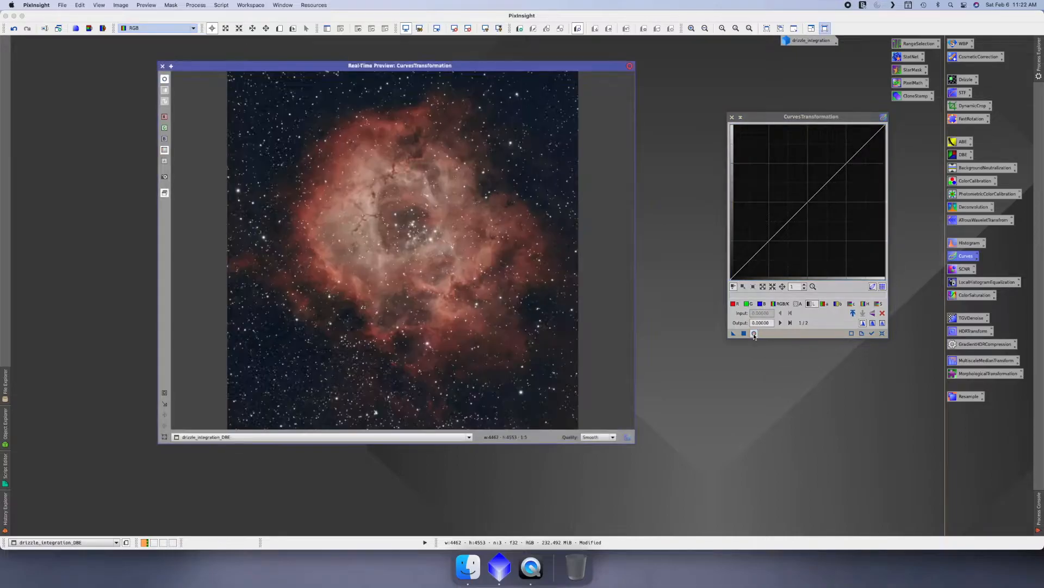
pyautogui.moveTo(747, 262); pyautogui.dragTo(750, 260)
pyautogui.click(778, 303)
pyautogui.click(803, 303)
pyautogui.click(809, 304)
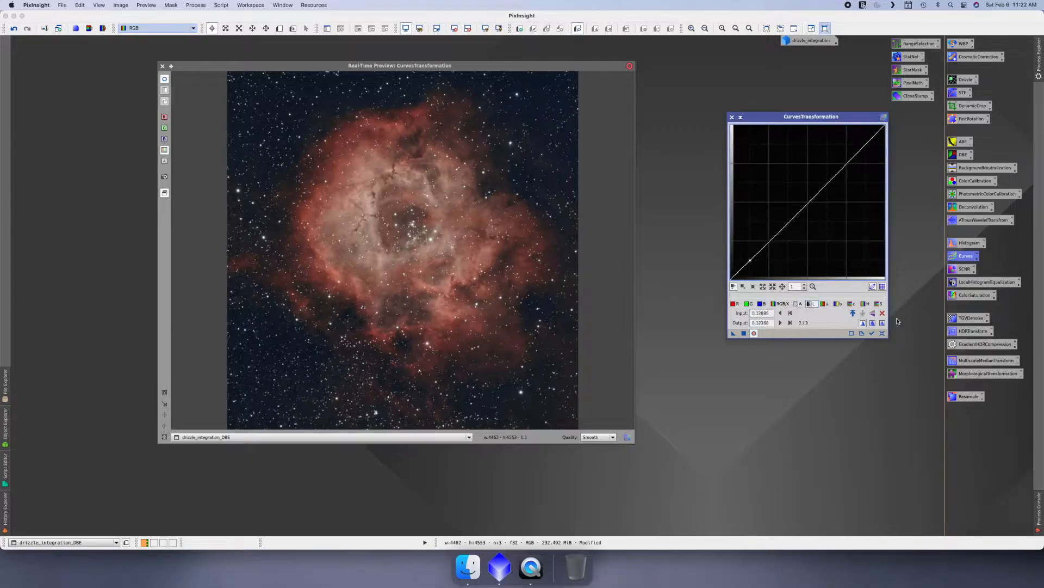
pyautogui.click(883, 313)
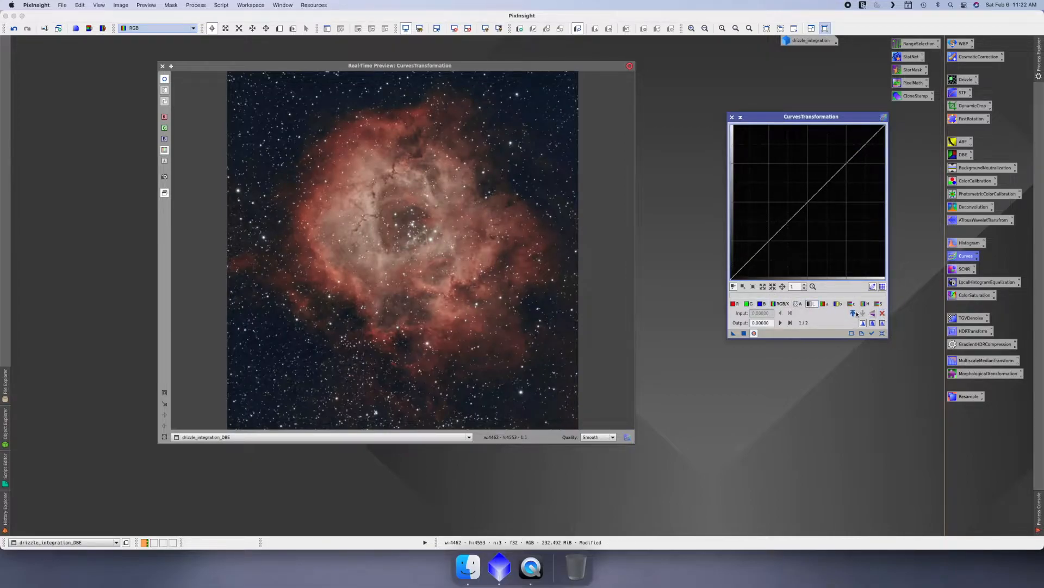
# Step: Shape the combined RGB/K curve into an S with points at about 0.247 input, 0.224 output and 0.721 input, 0.782 output
pyautogui.click(783, 303)
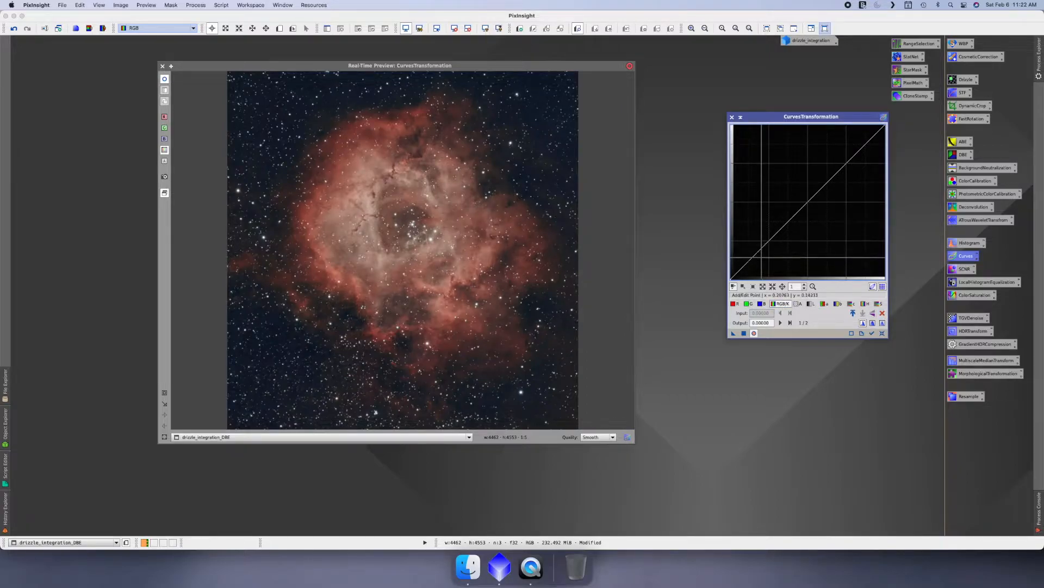
pyautogui.click(770, 242)
pyautogui.moveTo(770, 242); pyautogui.dragTo(773, 247)
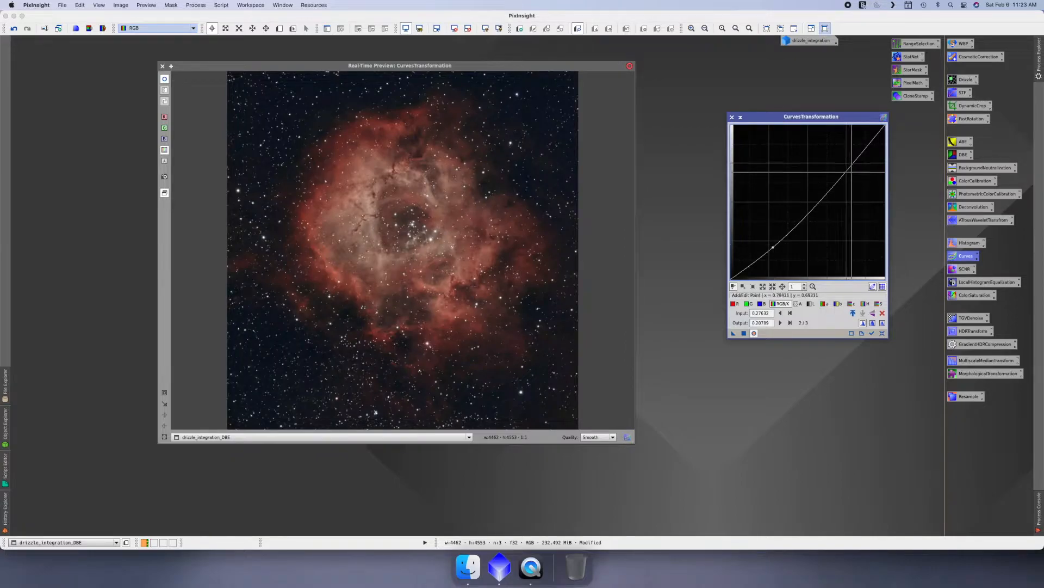
pyautogui.click(851, 165)
pyautogui.moveTo(851, 165); pyautogui.dragTo(842, 158)
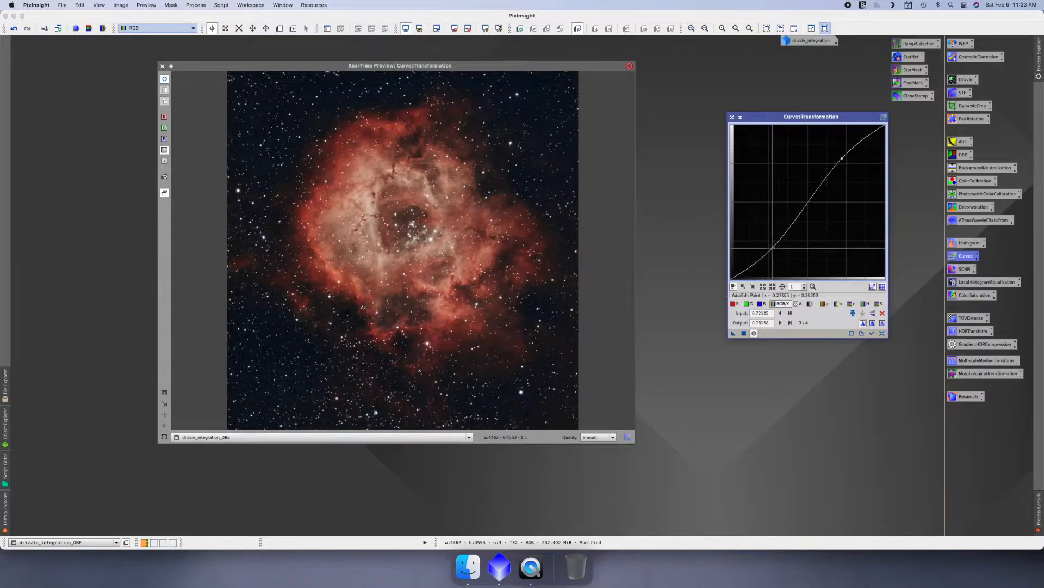
pyautogui.moveTo(774, 247); pyautogui.dragTo(770, 245)
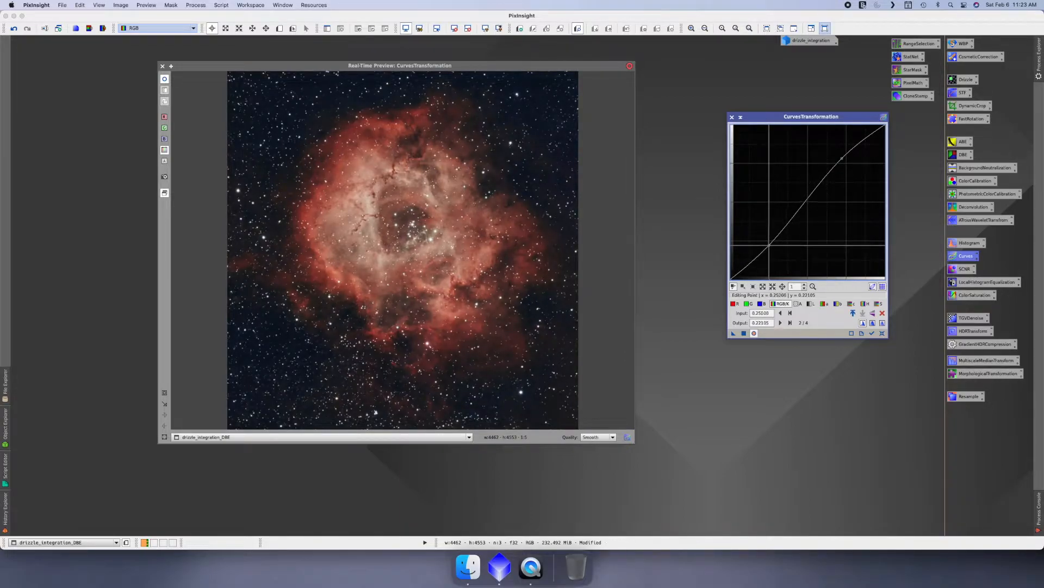
pyautogui.moveTo(769, 245); pyautogui.dragTo(768, 244)
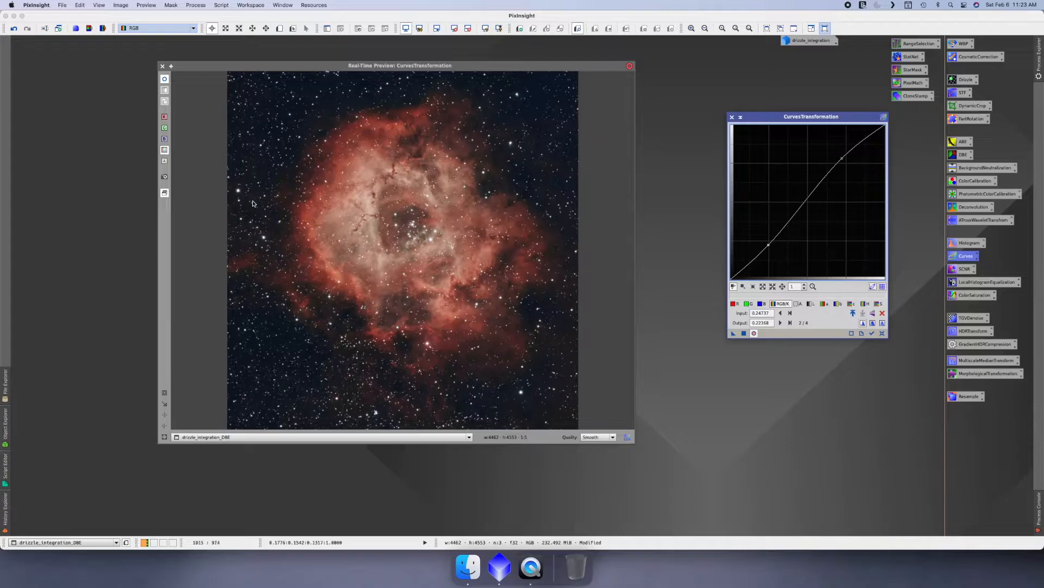
# Step: Apply the S-shaped curve to the drizzle_integration_DBE image, then close the preview and CurvesTransformation
pyautogui.click(162, 66)
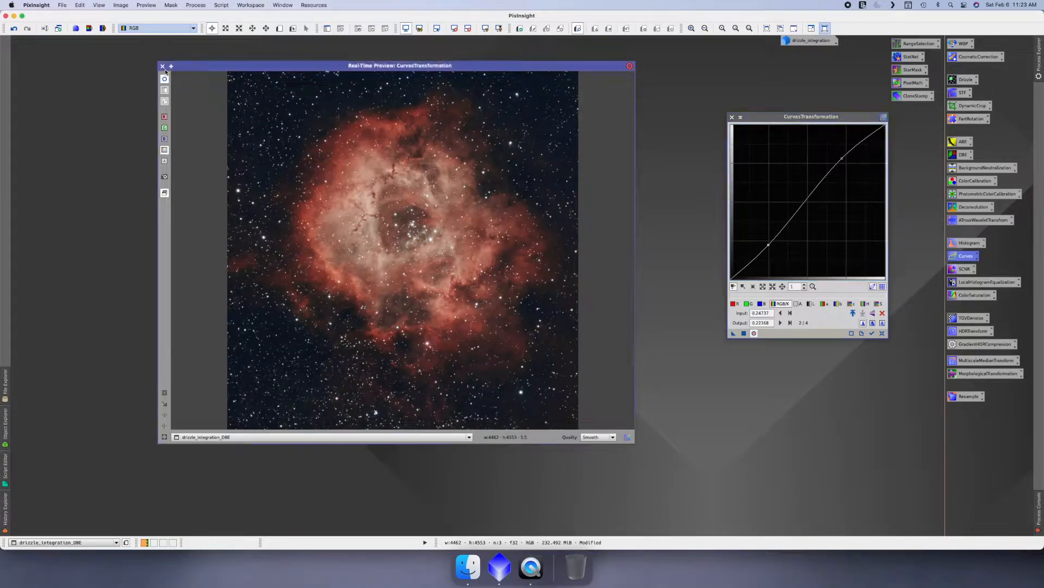
pyautogui.moveTo(732, 333); pyautogui.dragTo(387, 303)
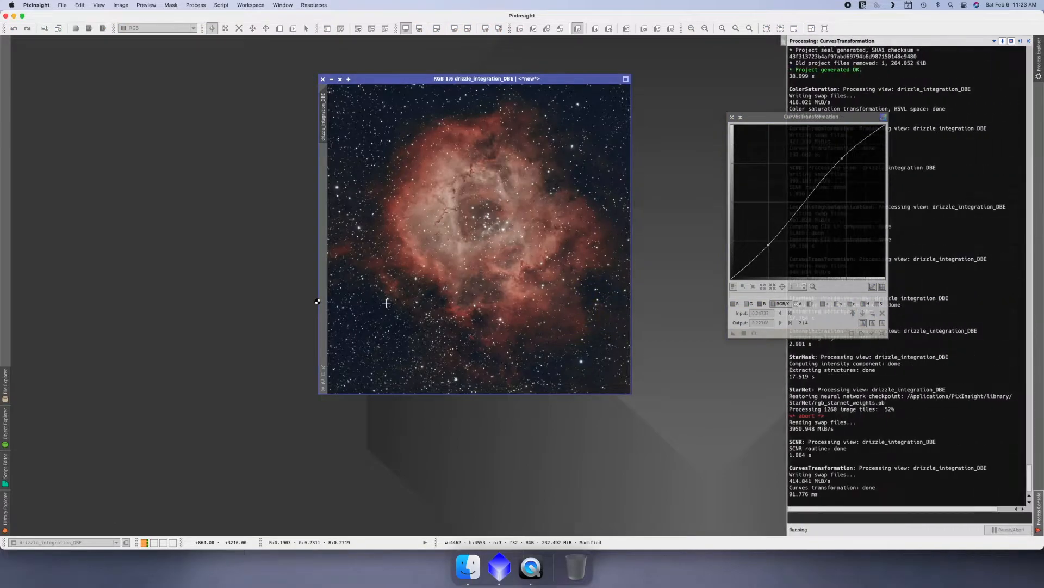
pyautogui.click(731, 118)
# Step: Raise the ColorSaturation curve to about 0.145 across all hues with a real-time preview, and apply it to the nebula image
pyautogui.doubleClick(974, 296)
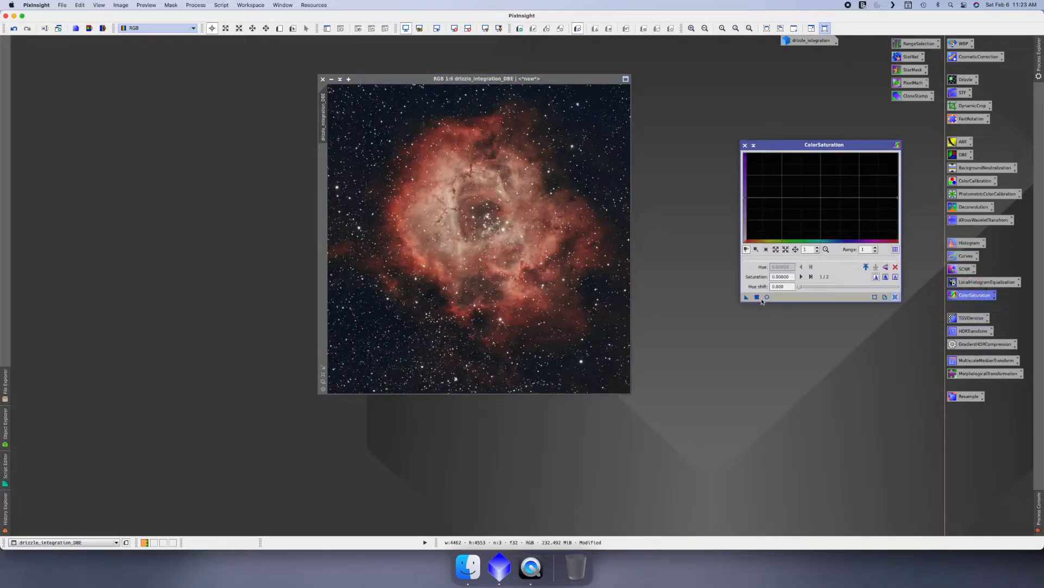
pyautogui.click(767, 297)
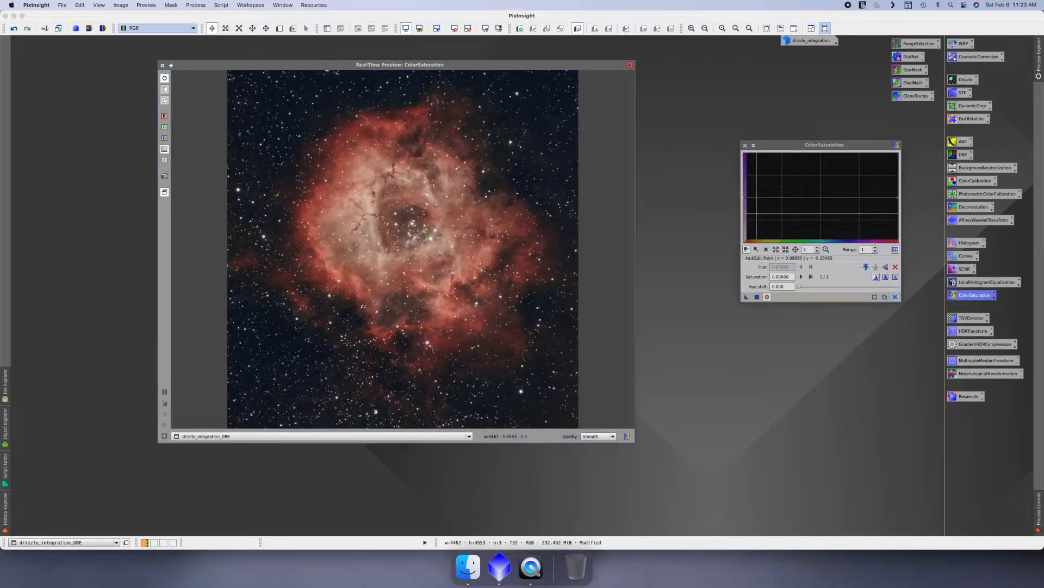
pyautogui.moveTo(745, 198)
pyautogui.mouseDown()
pyautogui.moveTo(746, 165)
pyautogui.moveTo(745, 217)
pyautogui.moveTo(746, 191)
pyautogui.mouseUp()
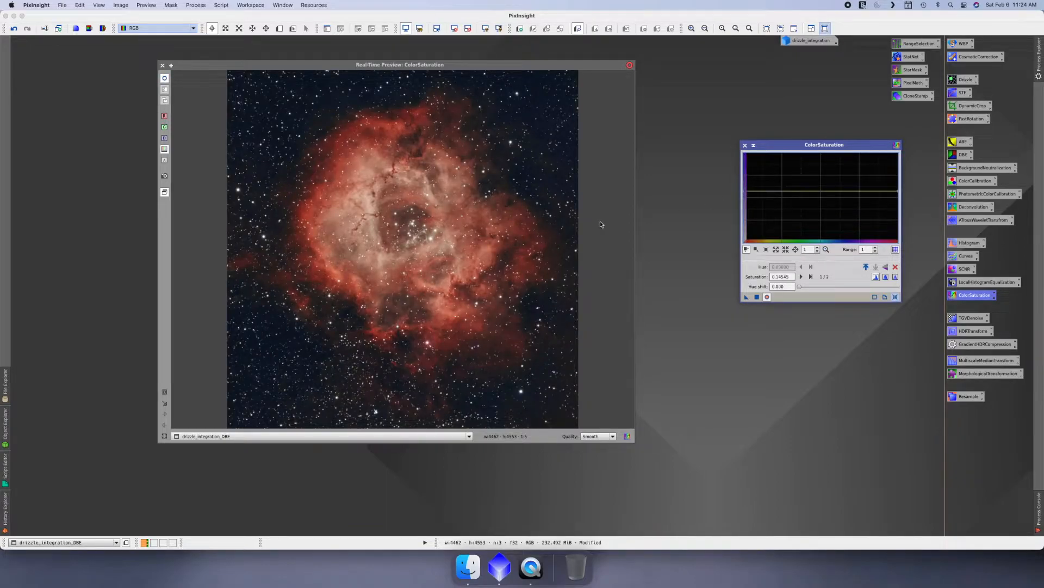
pyautogui.click(162, 65)
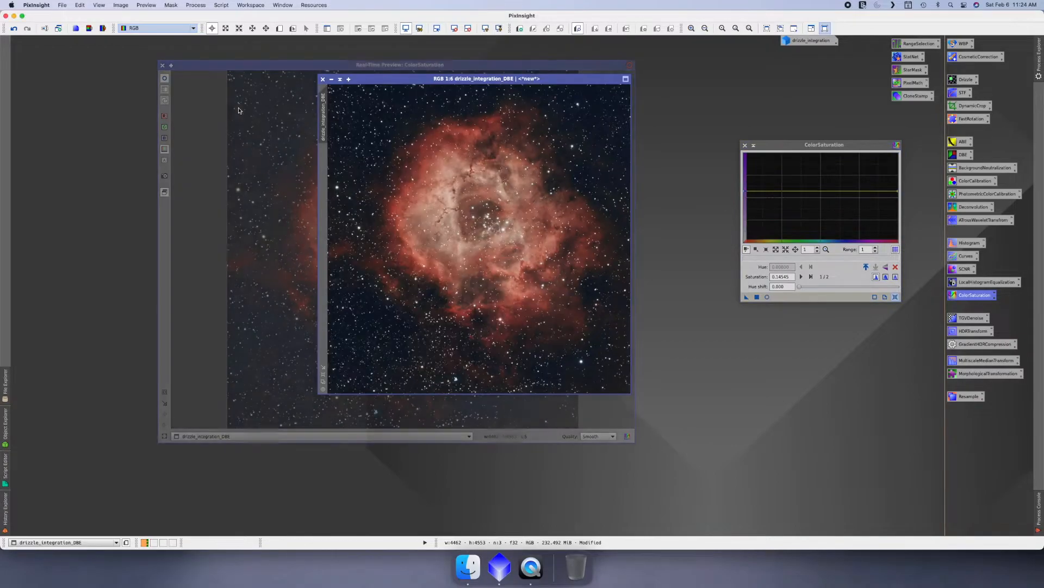
pyautogui.moveTo(744, 299); pyautogui.dragTo(493, 233)
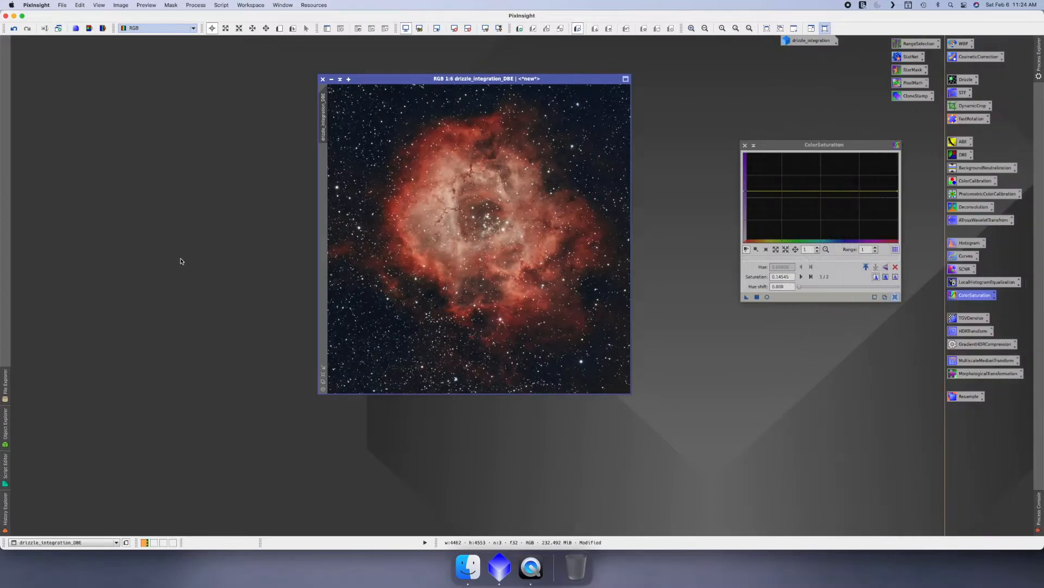
pyautogui.click(754, 147)
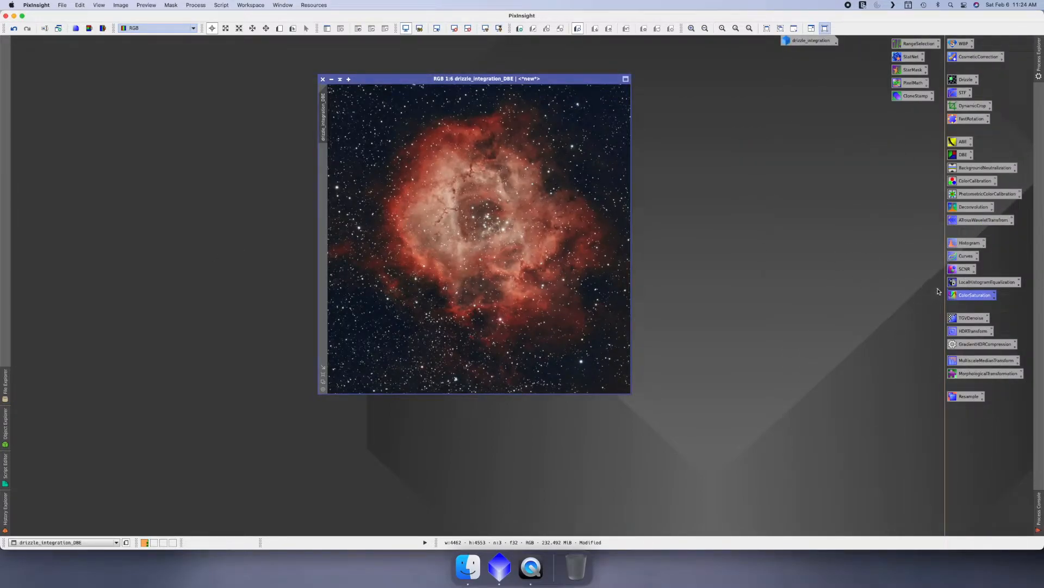
# Step: Open LocalHistogramEqualization with a real-time preview and set its contrast limit to 1.5
pyautogui.doubleClick(976, 283)
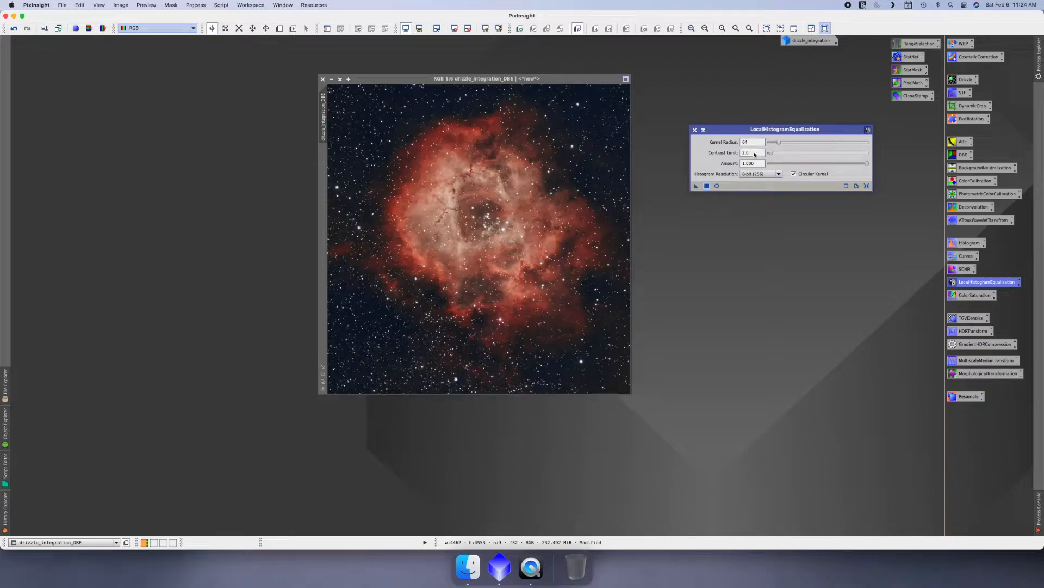
pyautogui.click(717, 186)
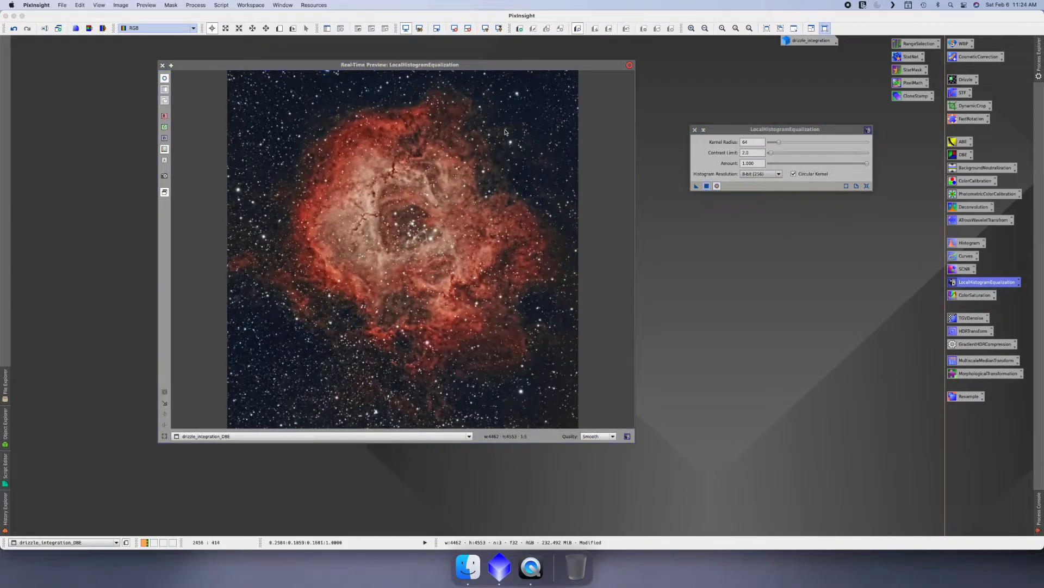
pyautogui.moveTo(771, 154); pyautogui.dragTo(771, 154)
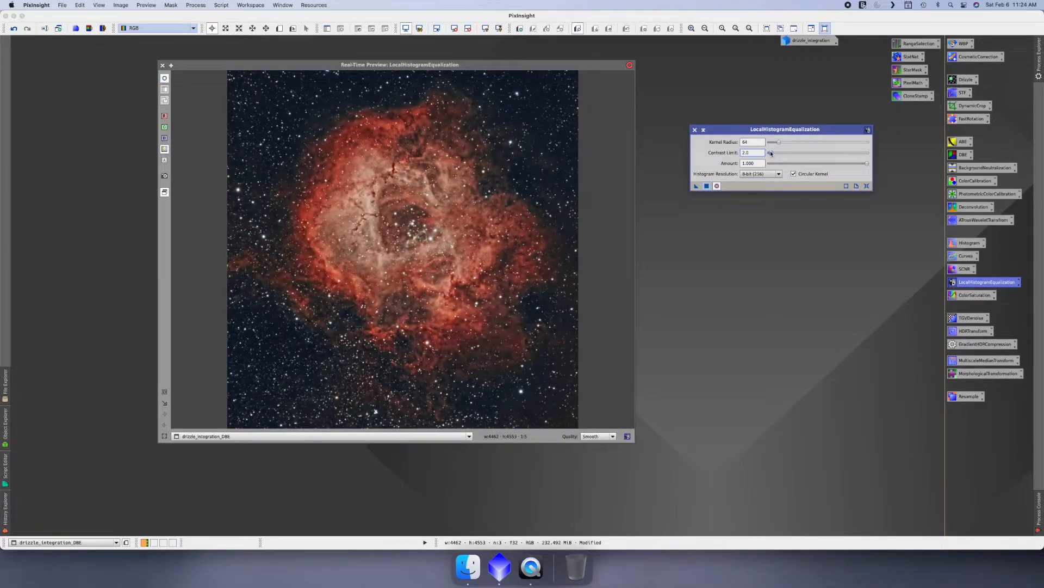
pyautogui.moveTo(771, 154); pyautogui.dragTo(769, 153)
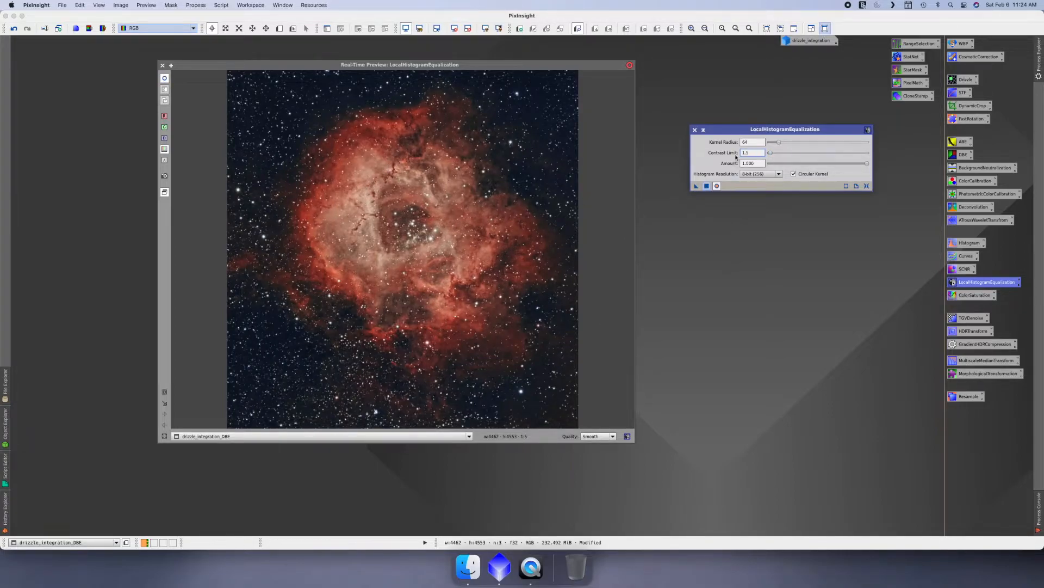
# Step: Adjust the local histogram equalization to a kernel radius of about 450 and an amount of about 0.96
pyautogui.moveTo(779, 145); pyautogui.dragTo(832, 144)
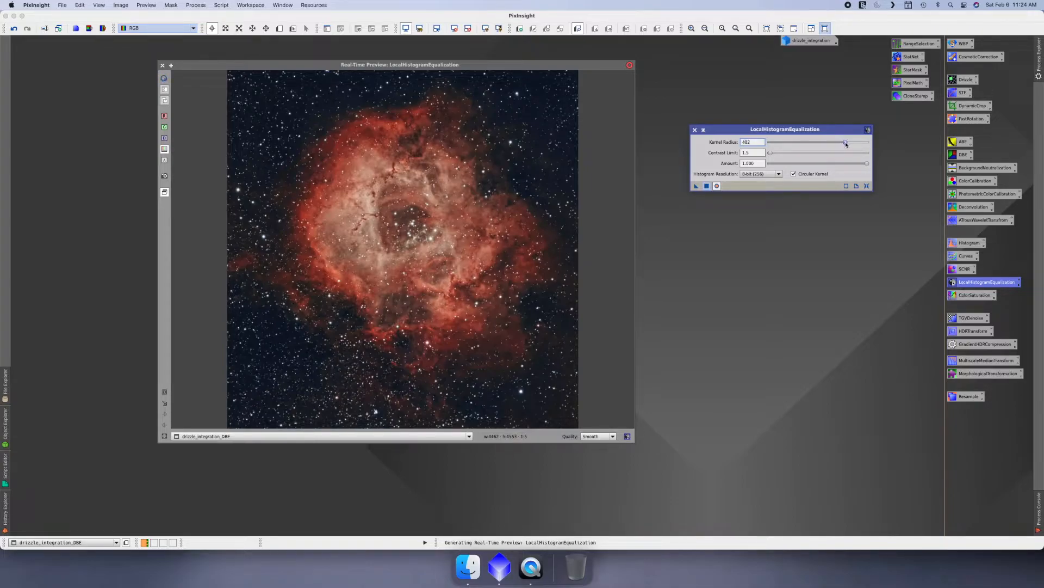
pyautogui.moveTo(846, 145); pyautogui.dragTo(848, 142)
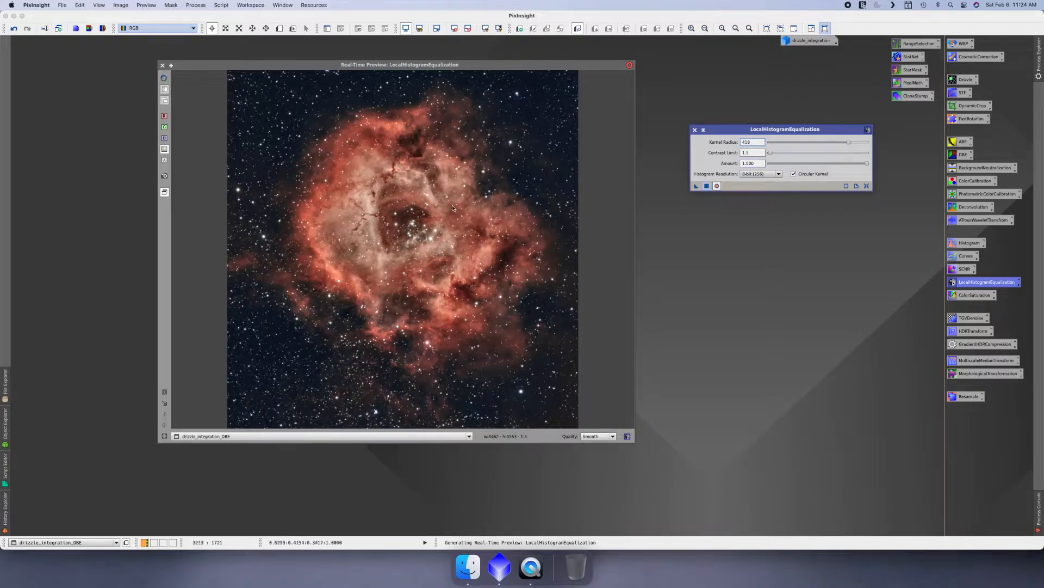
pyautogui.moveTo(850, 143); pyautogui.dragTo(845, 143)
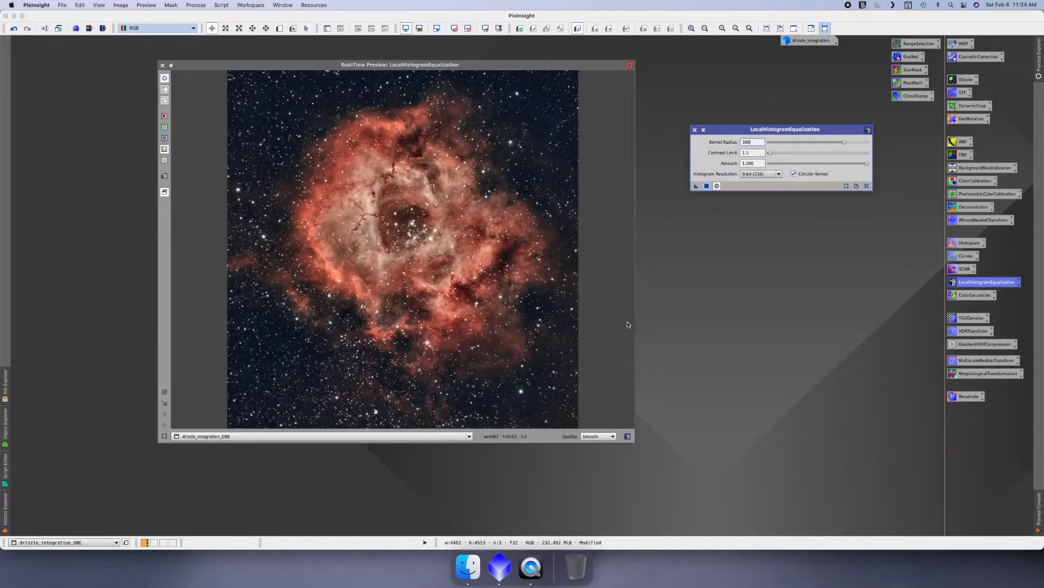
pyautogui.moveTo(867, 163); pyautogui.dragTo(861, 164)
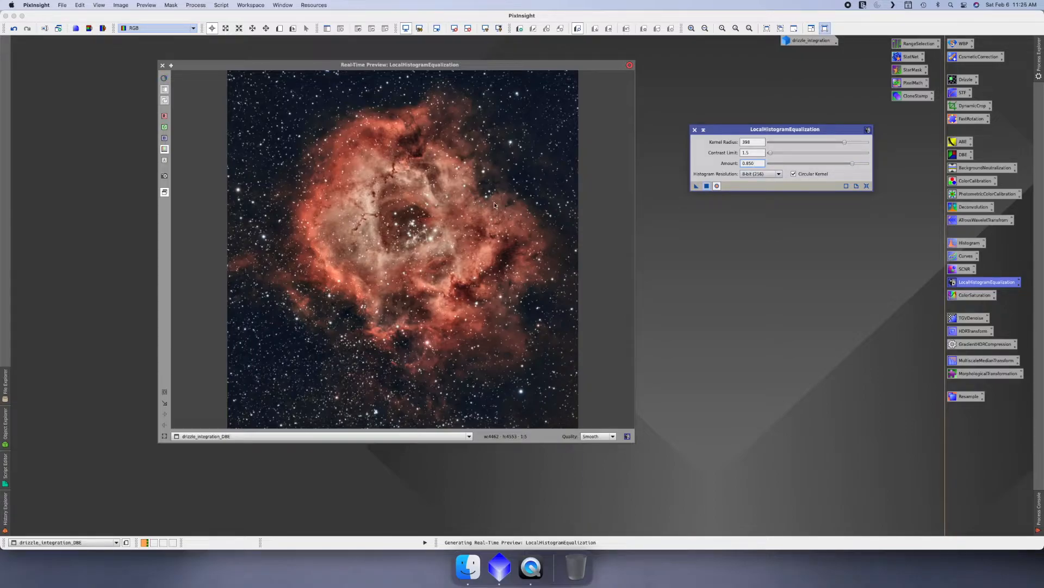
pyautogui.moveTo(853, 164); pyautogui.dragTo(790, 164)
pyautogui.moveTo(790, 164); pyautogui.dragTo(839, 164)
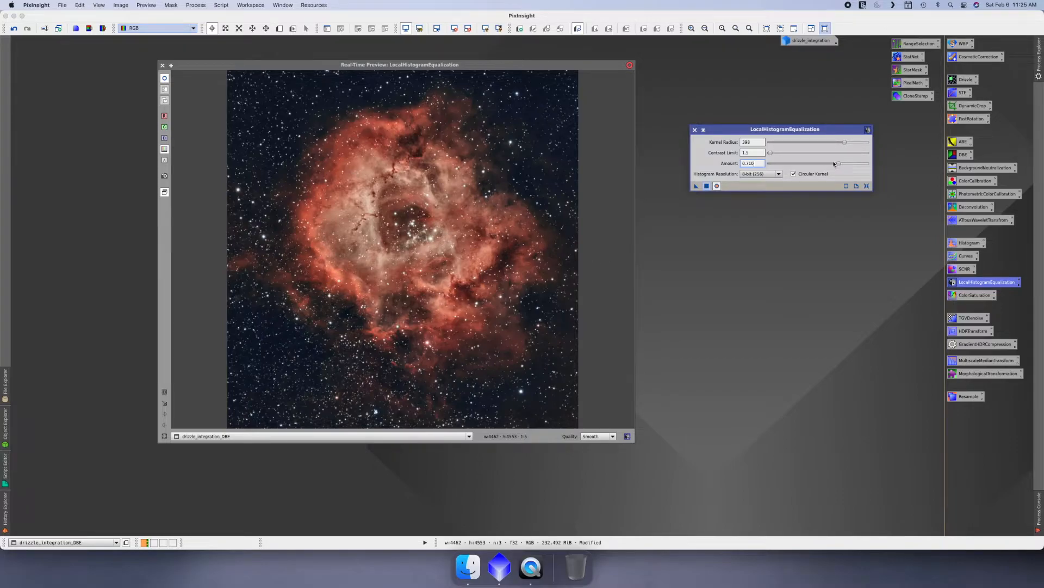
pyautogui.moveTo(844, 144); pyautogui.dragTo(857, 144)
pyautogui.moveTo(839, 166); pyautogui.dragTo(863, 164)
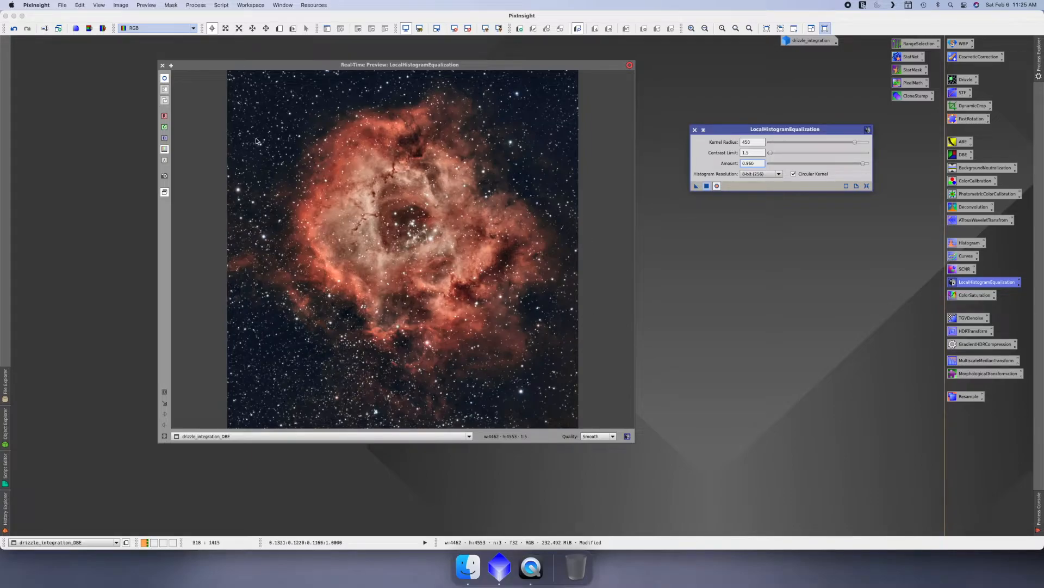
# Step: Close the real-time preview and apply LocalHistogramEqualization to the drizzle_integration_DBE image
pyautogui.click(163, 65)
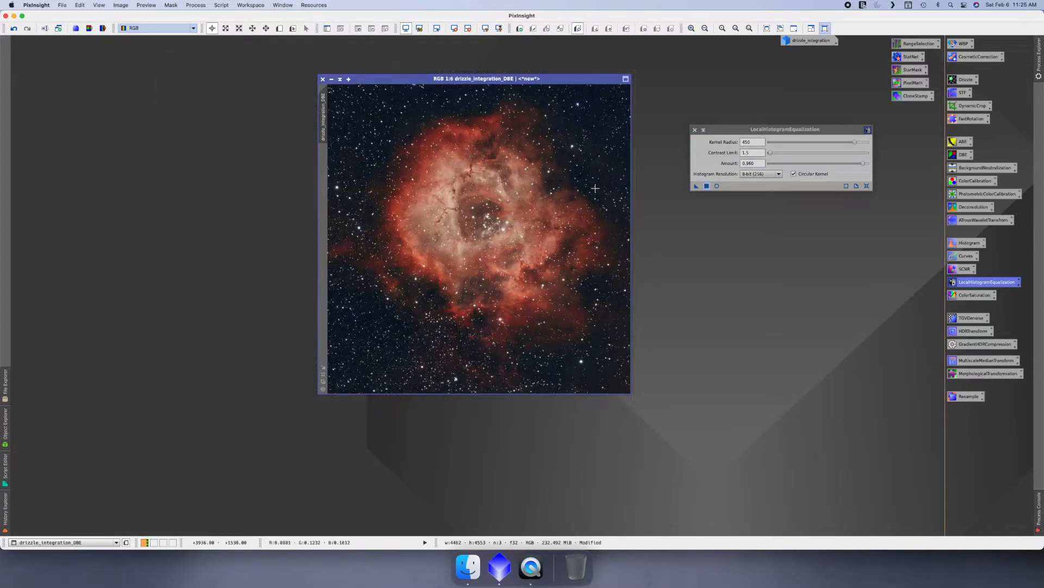
pyautogui.click(694, 187)
pyautogui.moveTo(694, 186); pyautogui.dragTo(499, 201)
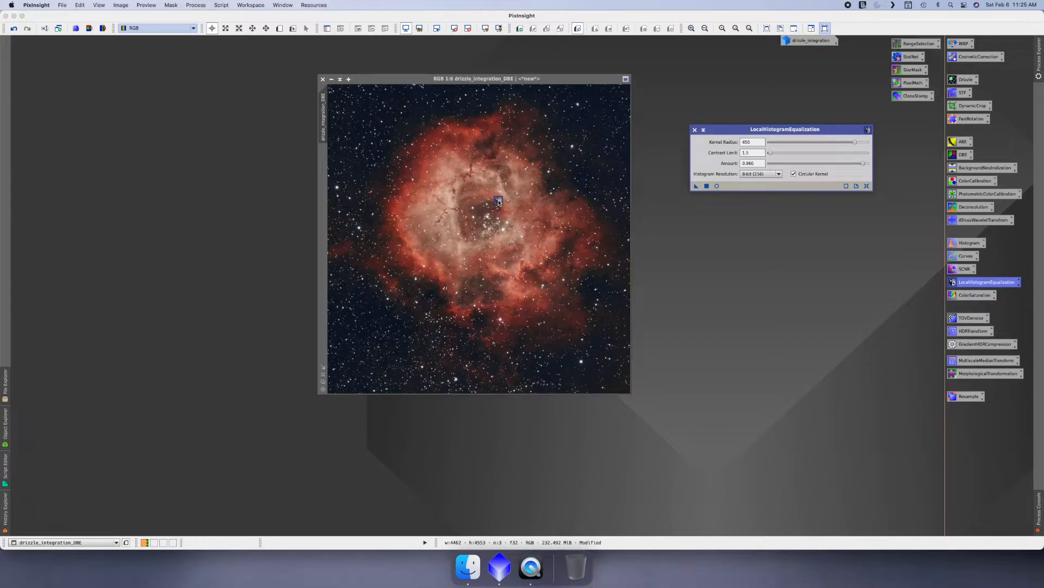
pyautogui.moveTo(499, 201); pyautogui.dragTo(499, 201)
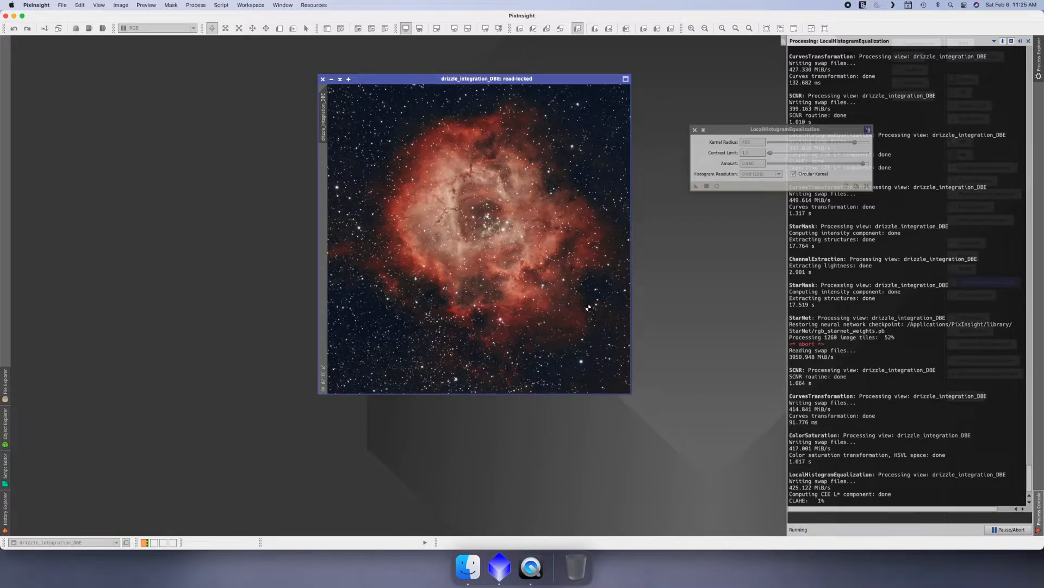
pyautogui.scroll(1, 821, 471)
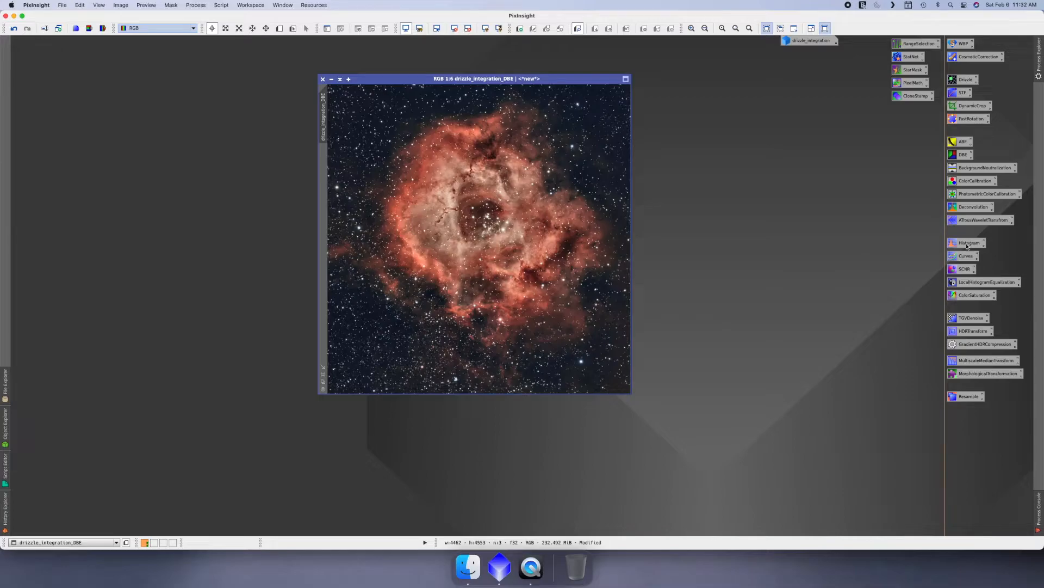
# Step: Open HistogramTransformation beside the nebula image with a real-time preview and show the histogram at its full 1:1 range
pyautogui.moveTo(399, 77); pyautogui.dragTo(304, 71)
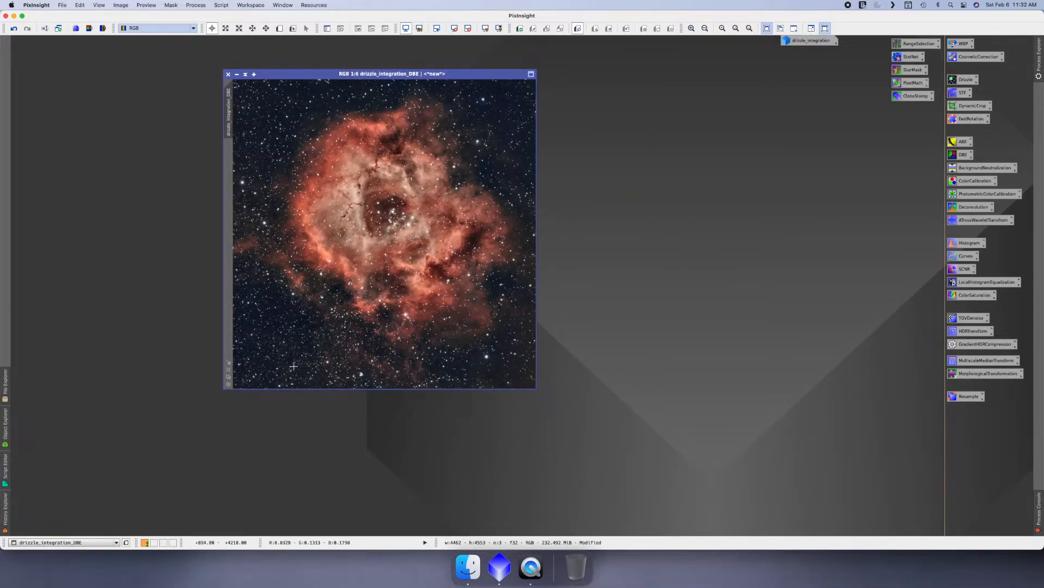
pyautogui.doubleClick(969, 243)
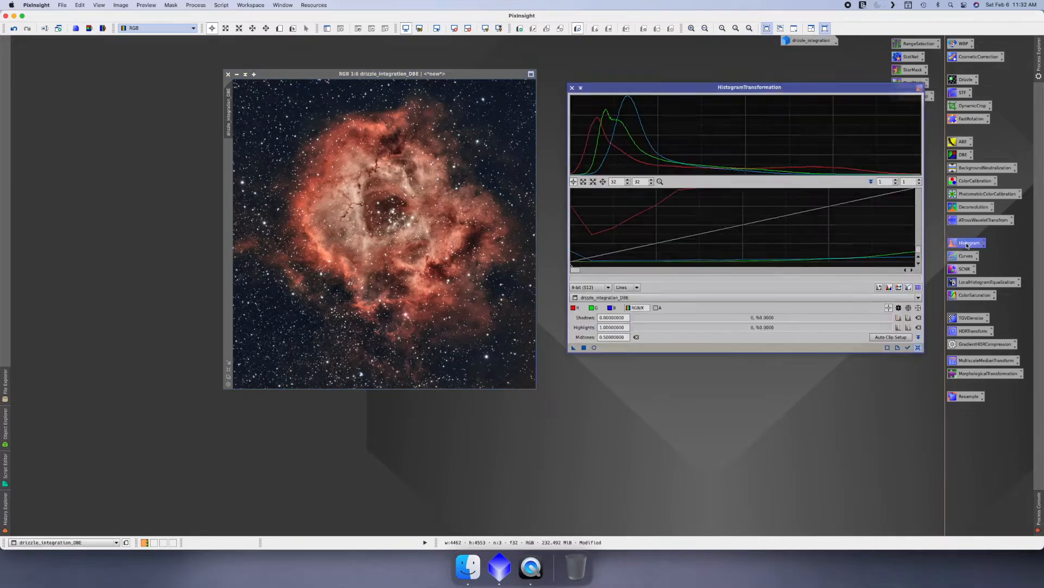
pyautogui.moveTo(735, 88); pyautogui.dragTo(725, 83)
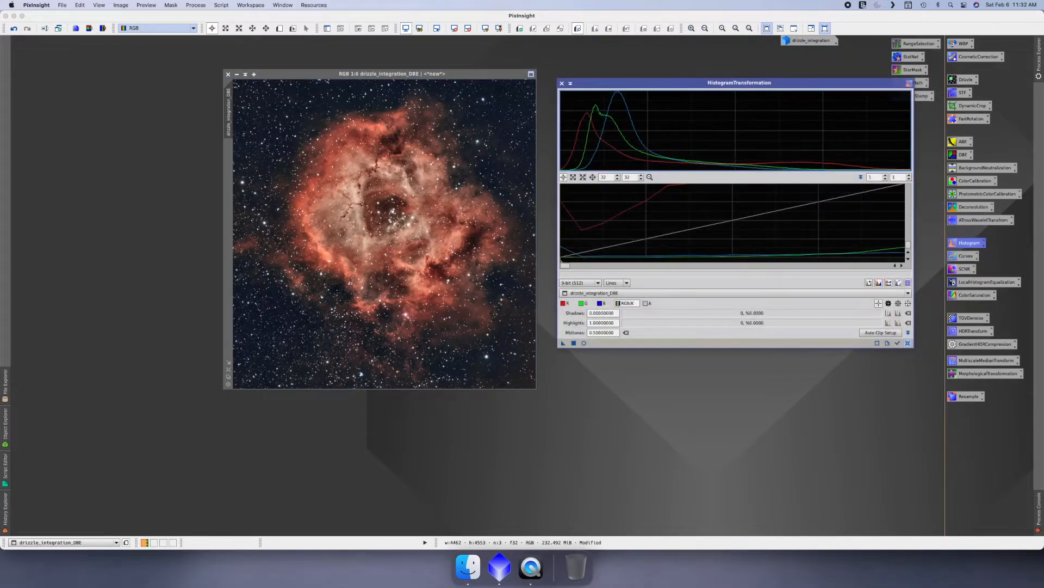
pyautogui.click(584, 344)
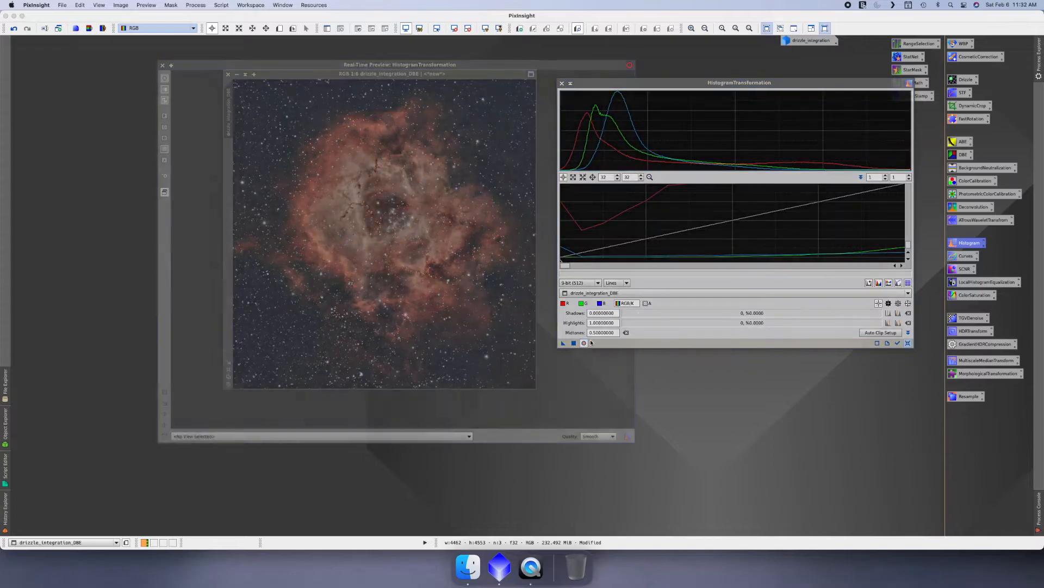
pyautogui.scroll(-10, 666, 220)
pyautogui.scroll(-20, 666, 220)
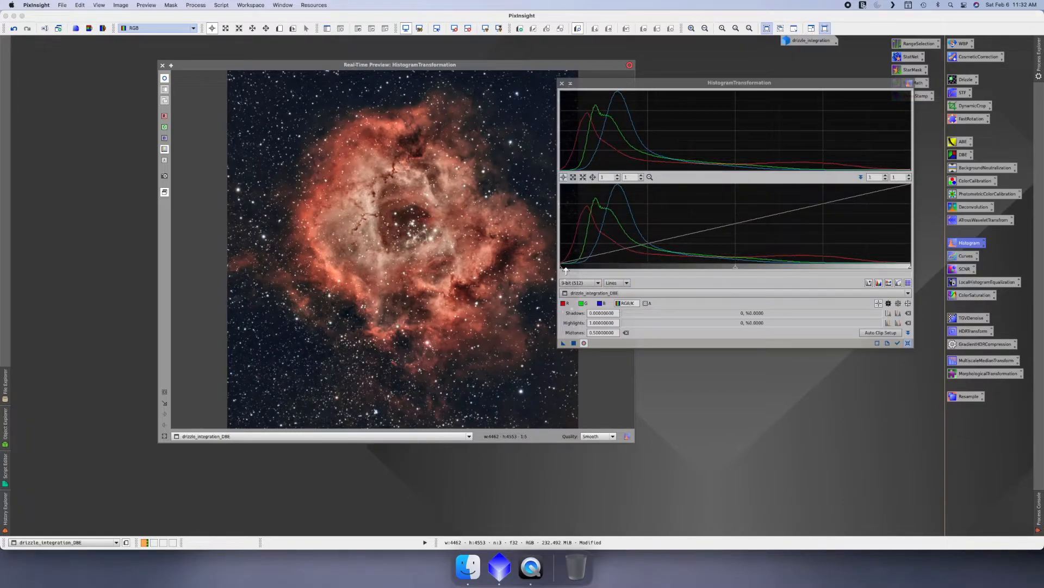
pyautogui.moveTo(736, 271); pyautogui.dragTo(691, 270)
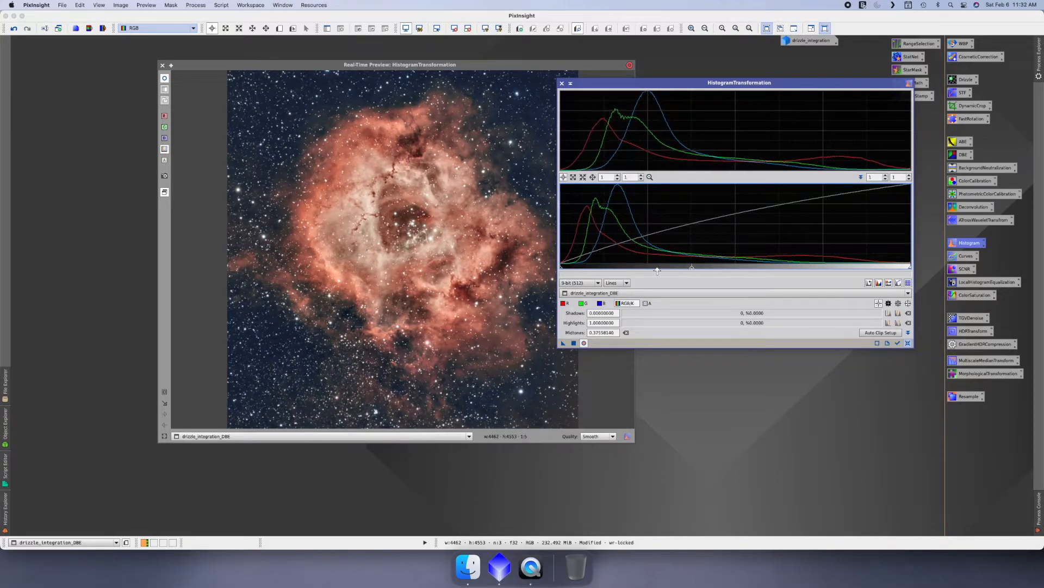
pyautogui.click(600, 303)
pyautogui.moveTo(735, 270)
pyautogui.mouseDown()
pyautogui.moveTo(723, 271)
pyautogui.moveTo(749, 269)
pyautogui.mouseUp()
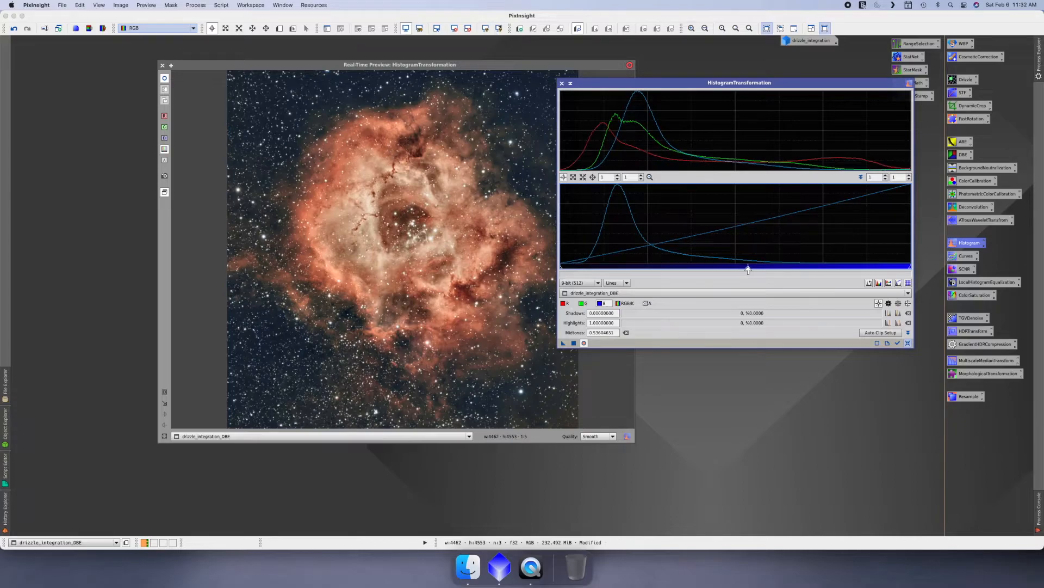
pyautogui.click(908, 343)
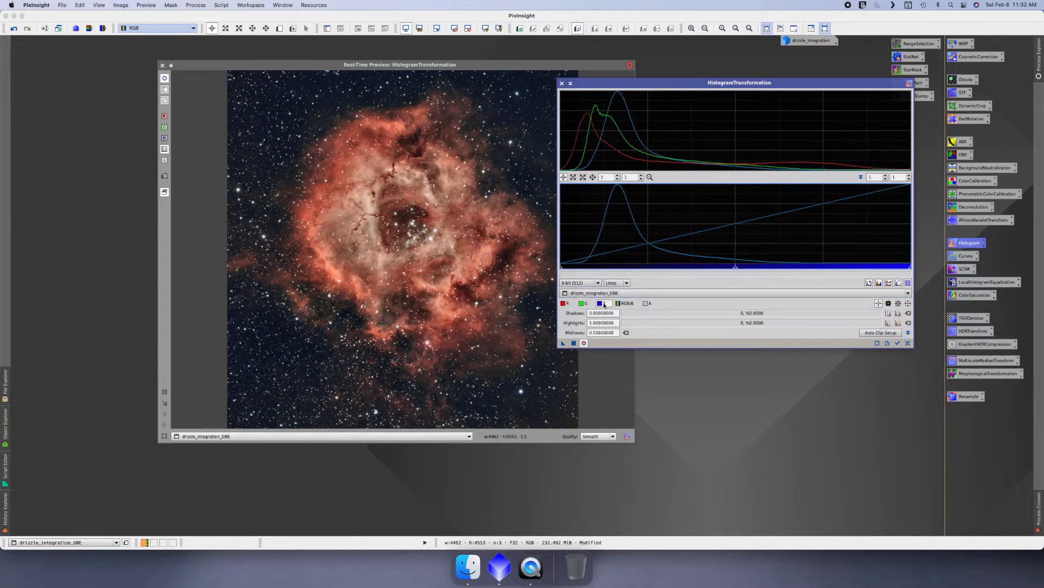
# Step: Set the blue channel's midtones to about 0.568 in HistogramTransformation
pyautogui.moveTo(531, 67); pyautogui.dragTo(477, 68)
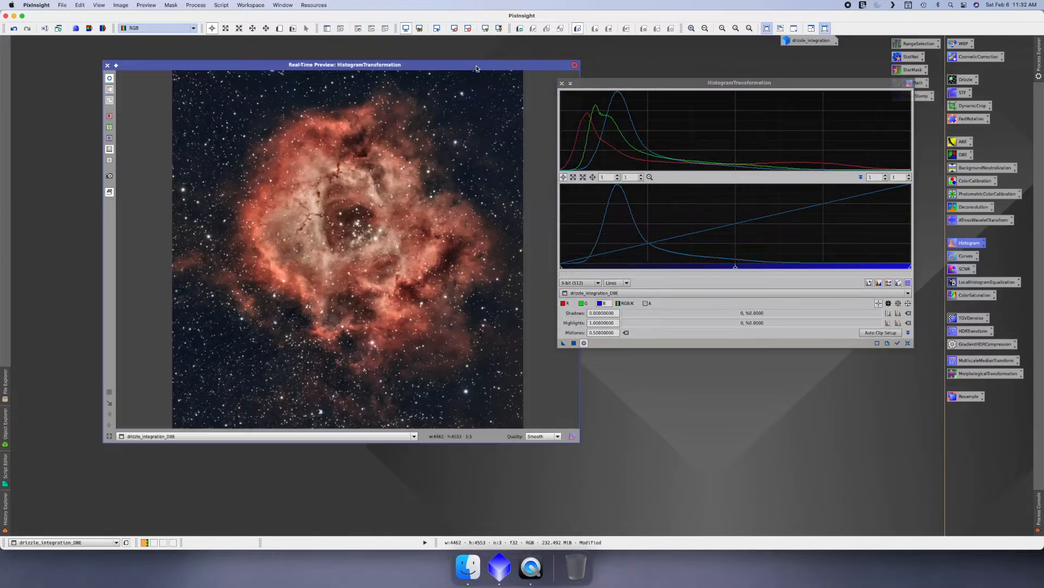
pyautogui.click(738, 267)
pyautogui.moveTo(737, 269); pyautogui.dragTo(751, 270)
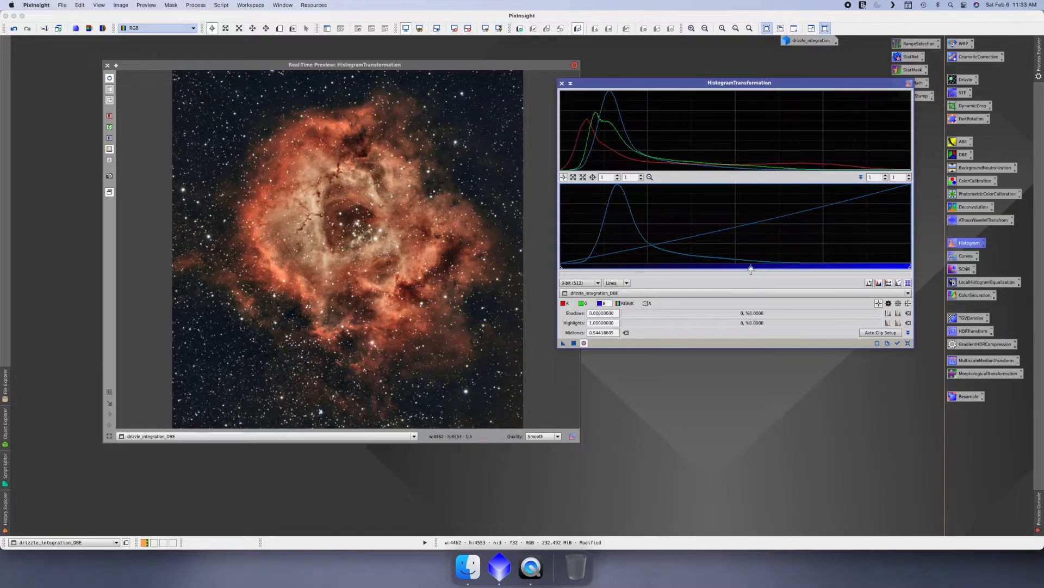
pyautogui.moveTo(751, 270); pyautogui.dragTo(757, 269)
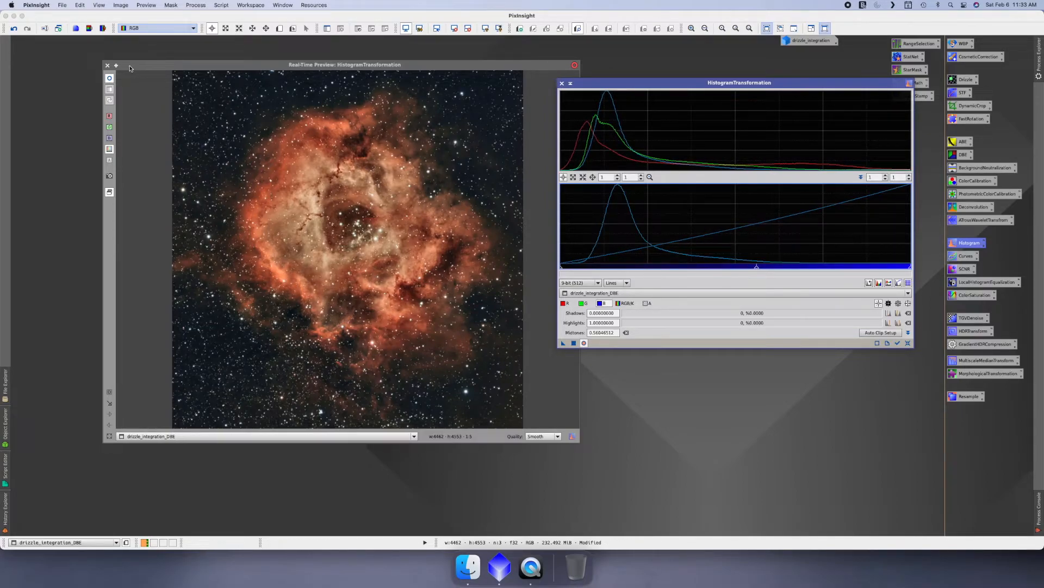
# Step: Close the real-time preview, apply HistogramTransformation to the drizzle_integration_DBE image and close the process
pyautogui.click(107, 66)
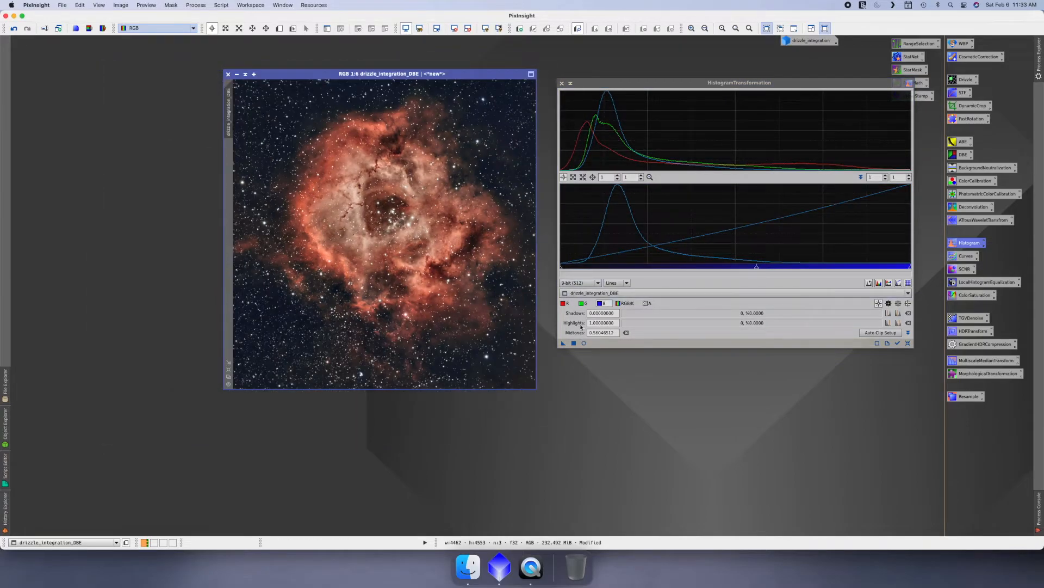
pyautogui.moveTo(563, 343); pyautogui.dragTo(444, 204)
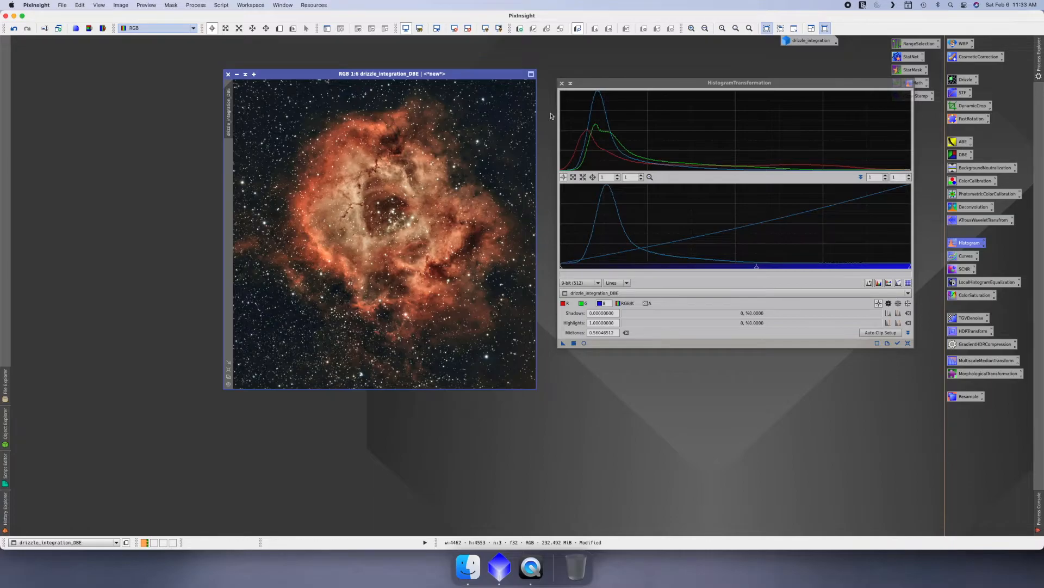
pyautogui.click(562, 84)
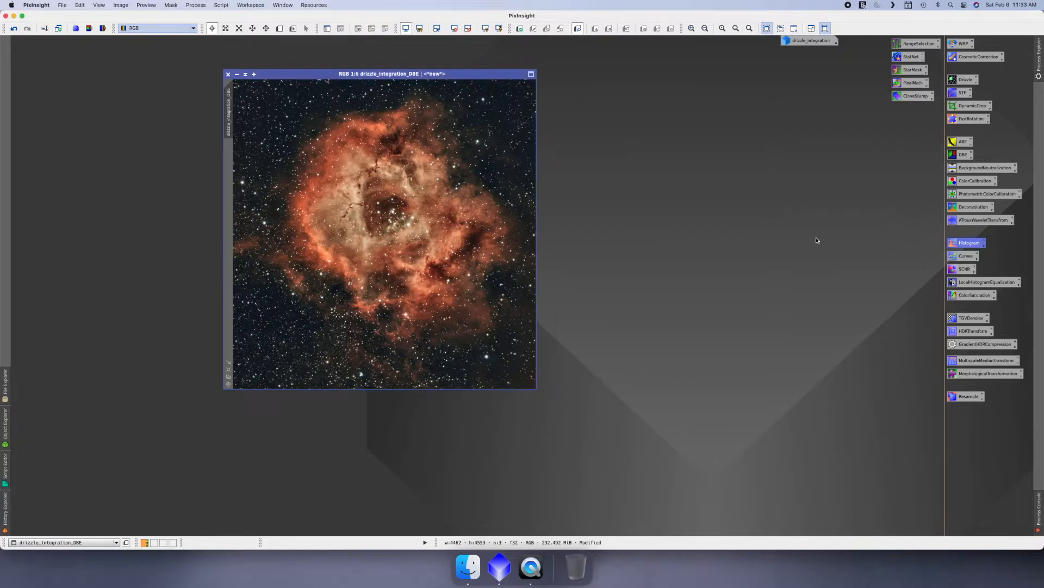
# Step: Raise the ColorSaturation curve to about 0.055 across all hues with a real-time preview, and apply it to drizzle_integration_DBE
pyautogui.doubleClick(967, 300)
pyautogui.moveTo(789, 143); pyautogui.dragTo(706, 142)
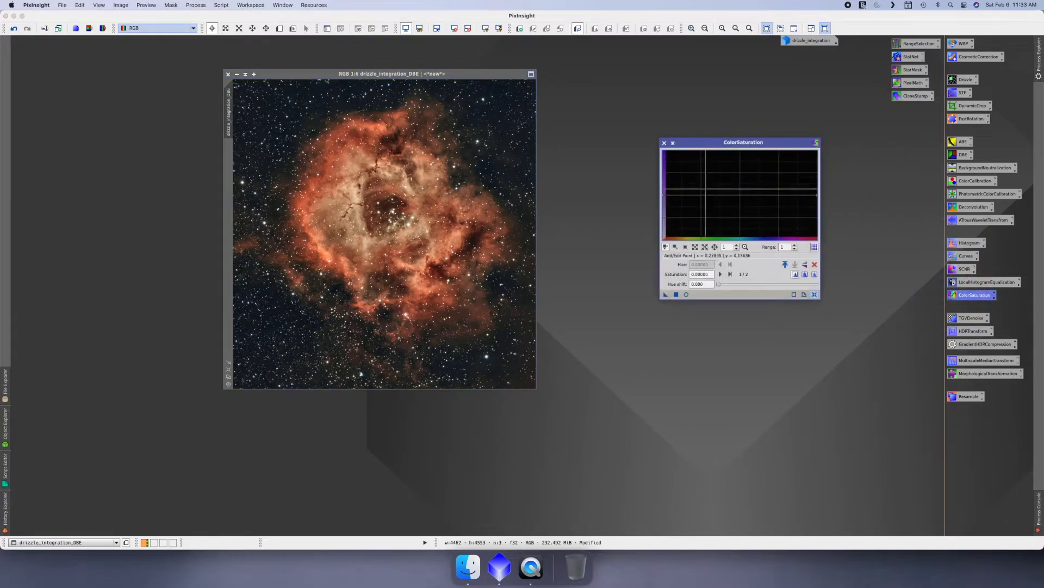
pyautogui.click(687, 294)
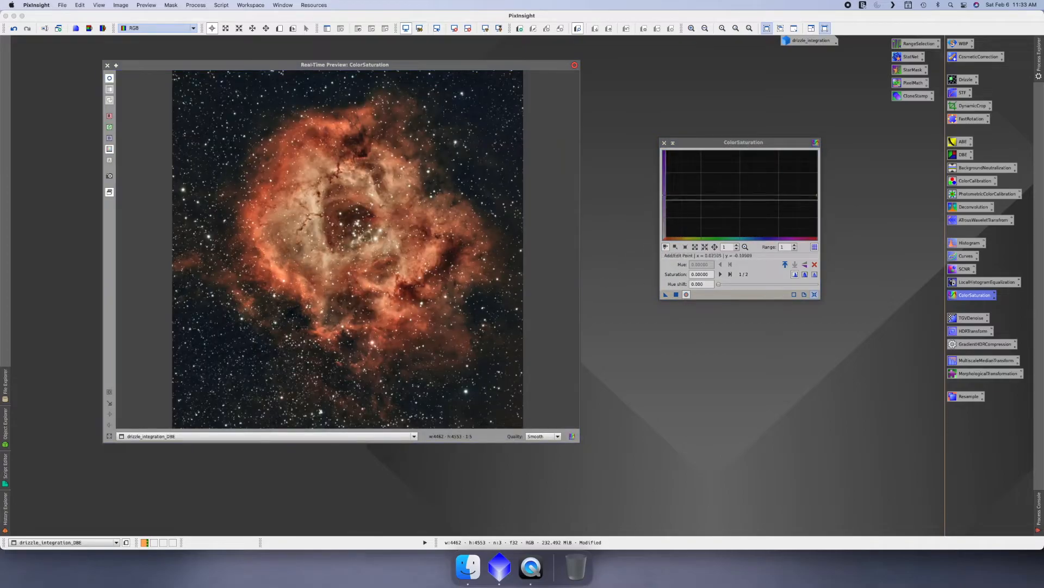
pyautogui.moveTo(665, 195)
pyautogui.mouseDown()
pyautogui.moveTo(666, 205)
pyautogui.moveTo(668, 192)
pyautogui.mouseUp()
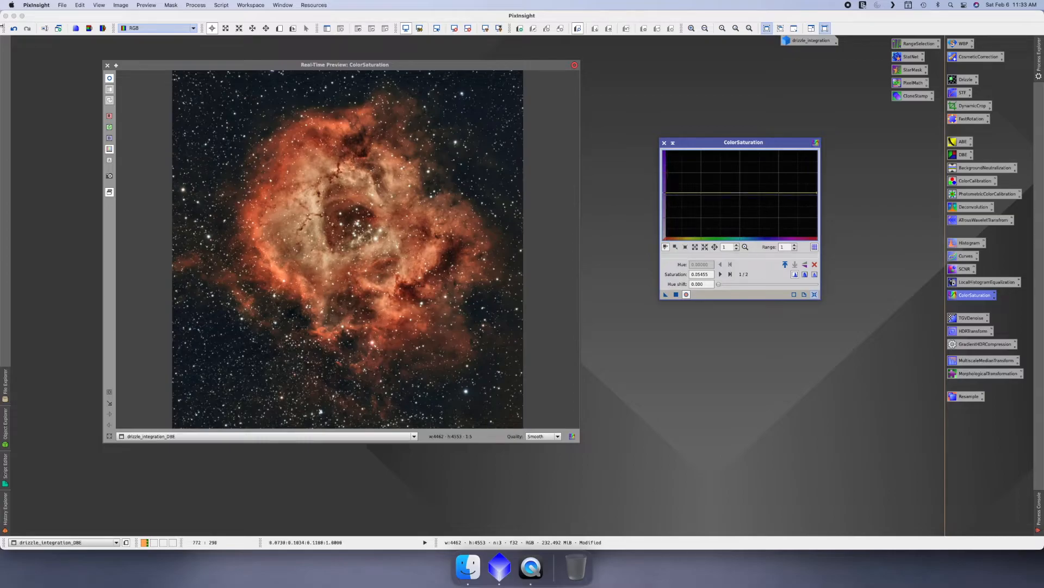
pyautogui.click(107, 65)
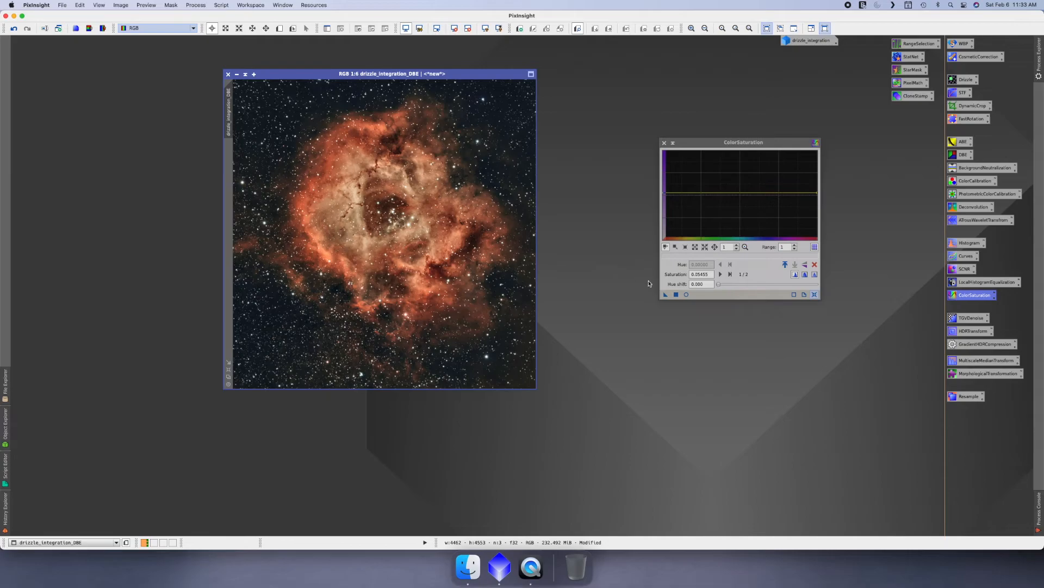
pyautogui.moveTo(665, 293); pyautogui.dragTo(452, 284)
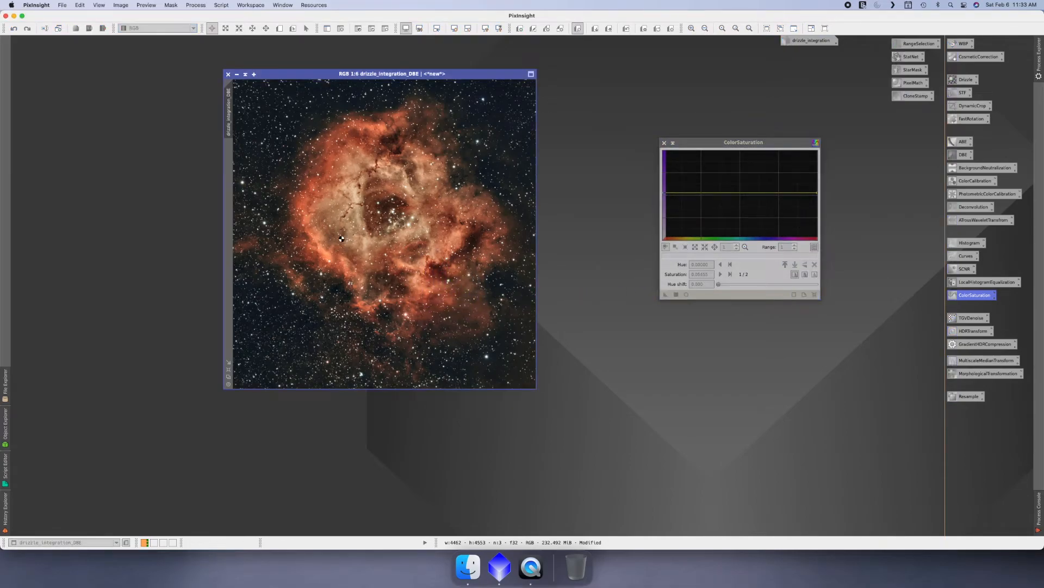
pyautogui.click(664, 142)
# Step: Open CurvesTransformation with its curves reset and start a real-time preview
pyautogui.doubleClick(966, 257)
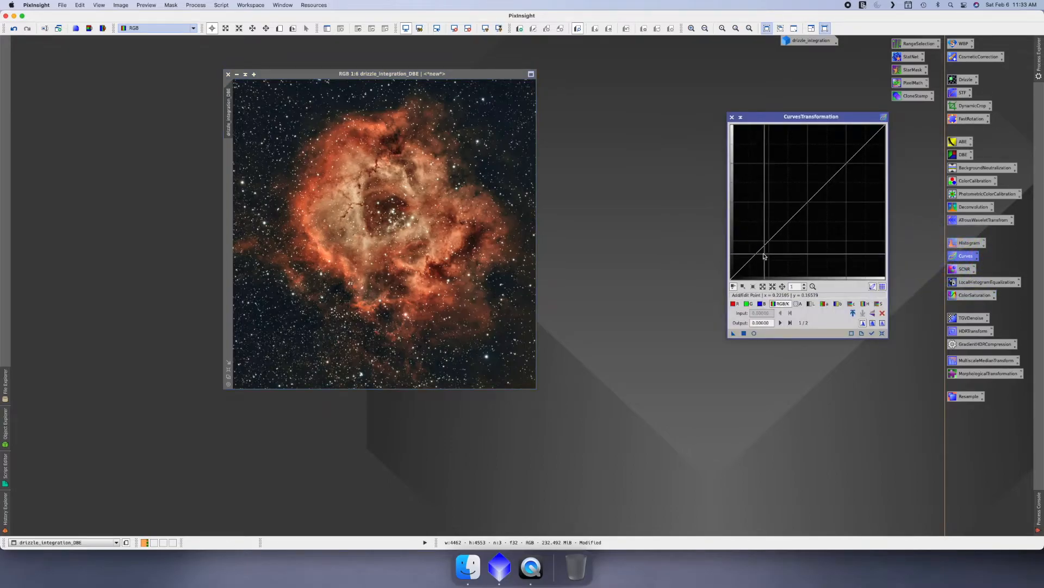
pyautogui.moveTo(751, 260); pyautogui.dragTo(759, 266)
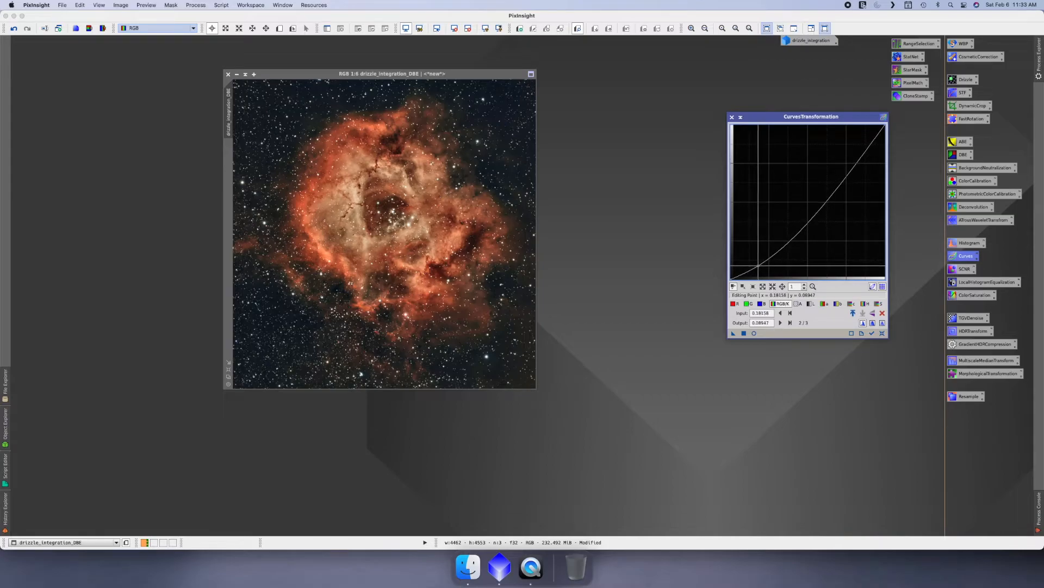
pyautogui.click(882, 334)
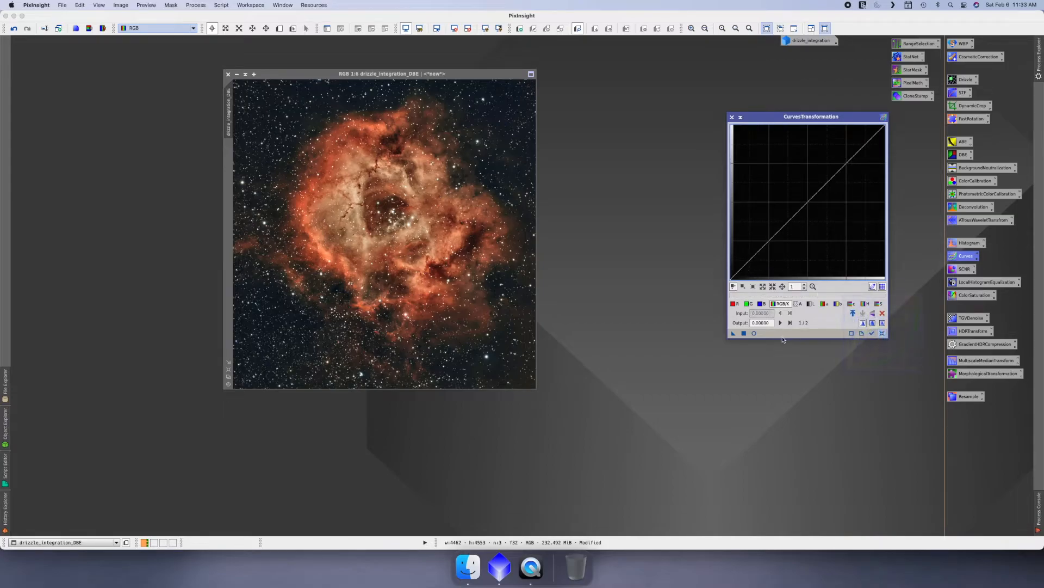
pyautogui.click(754, 332)
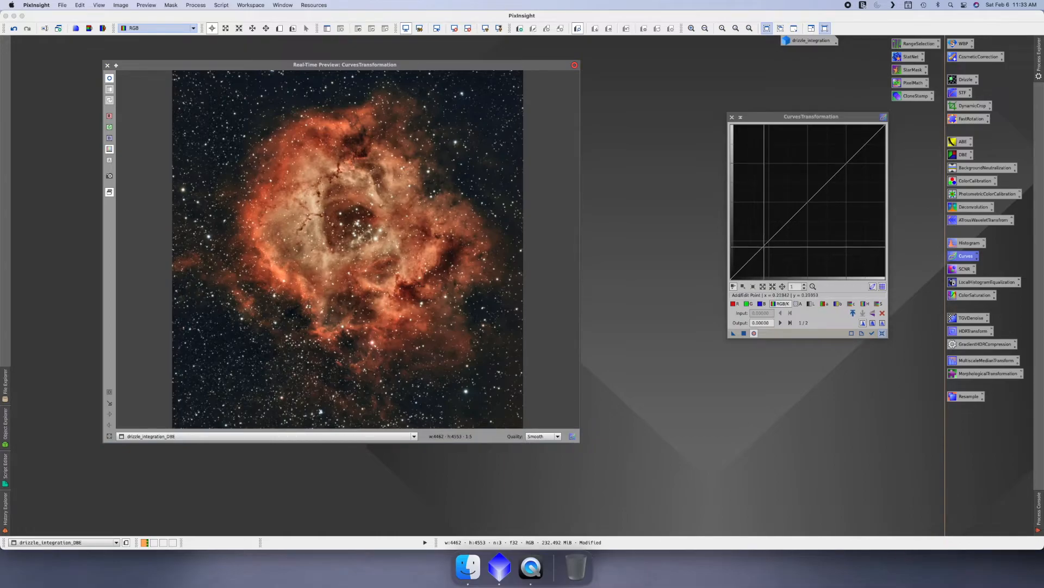
# Step: Shape the RGB/K curve with points at about 0.22 to 0.23 and 0.78 to 0.71, and apply it to the nebula image
pyautogui.click(767, 245)
pyautogui.moveTo(766, 244); pyautogui.dragTo(765, 243)
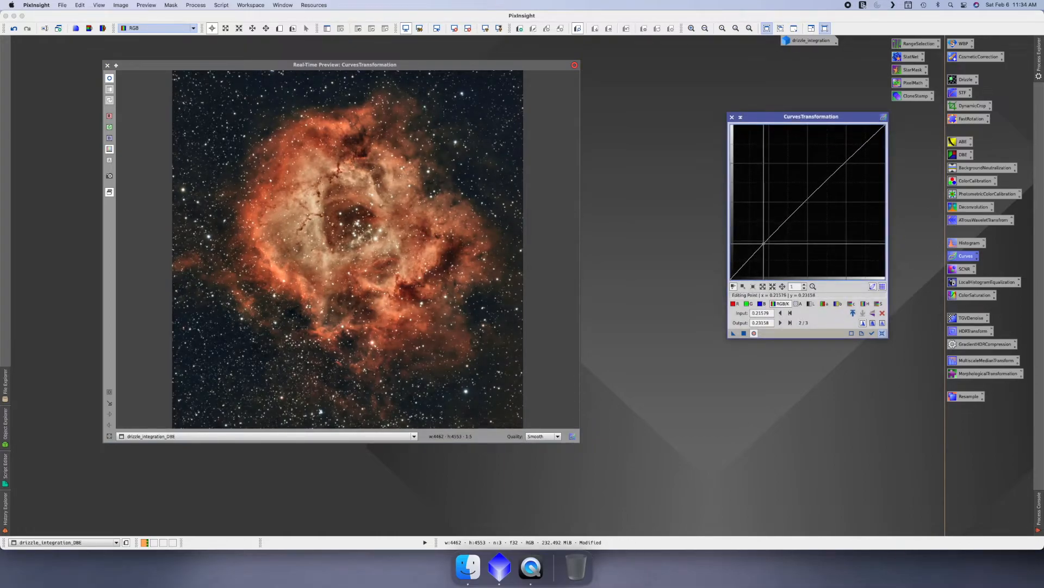
pyautogui.moveTo(845, 163); pyautogui.dragTo(851, 169)
pyautogui.click(108, 65)
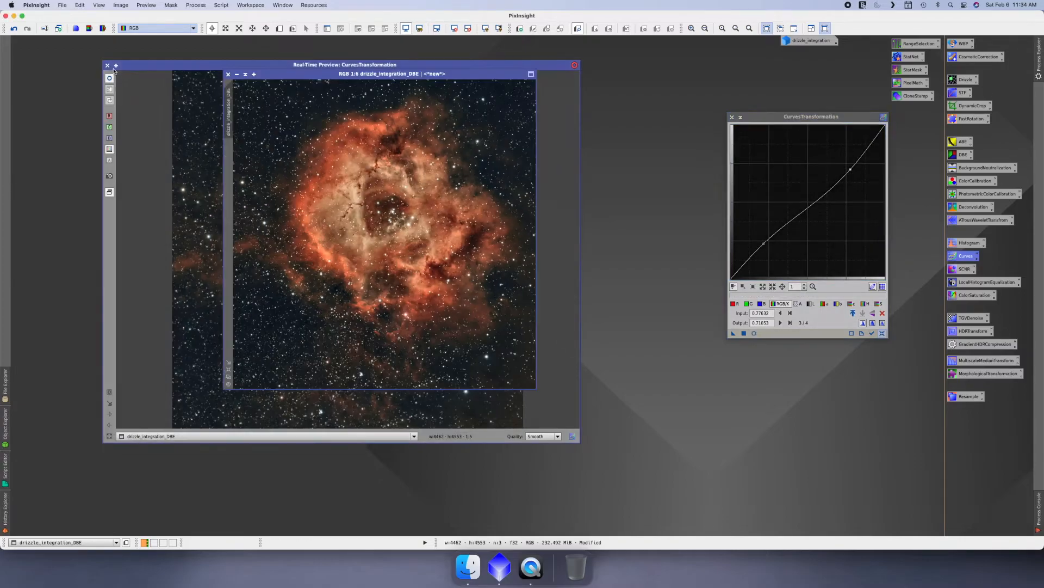
pyautogui.moveTo(729, 333); pyautogui.dragTo(488, 282)
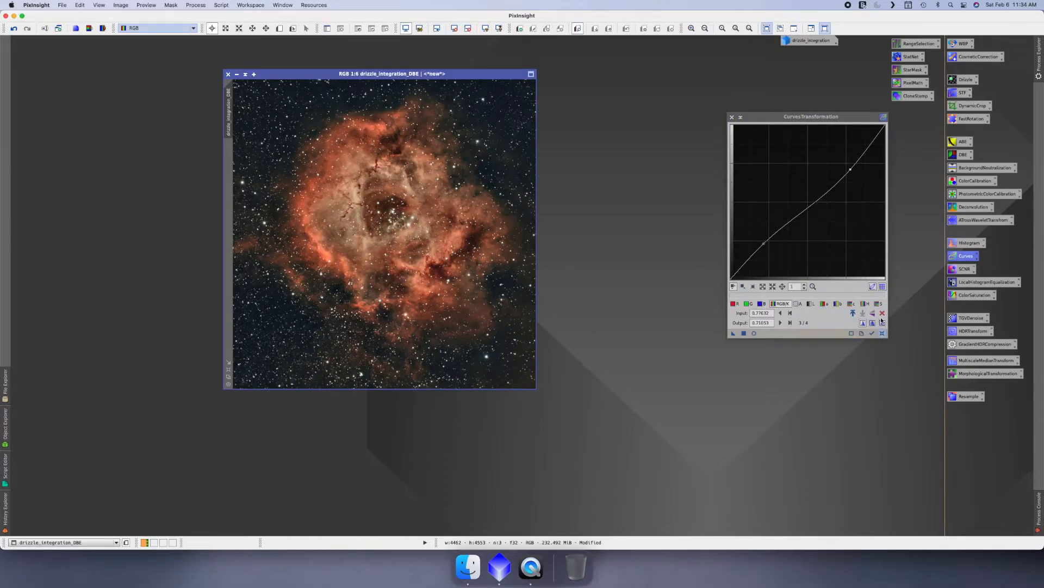
# Step: Clear the RGB/K curve and lower the saturation curve at input 0.54 to about 0.46 with a real-time preview
pyautogui.click(882, 313)
pyautogui.click(879, 303)
pyautogui.click(807, 203)
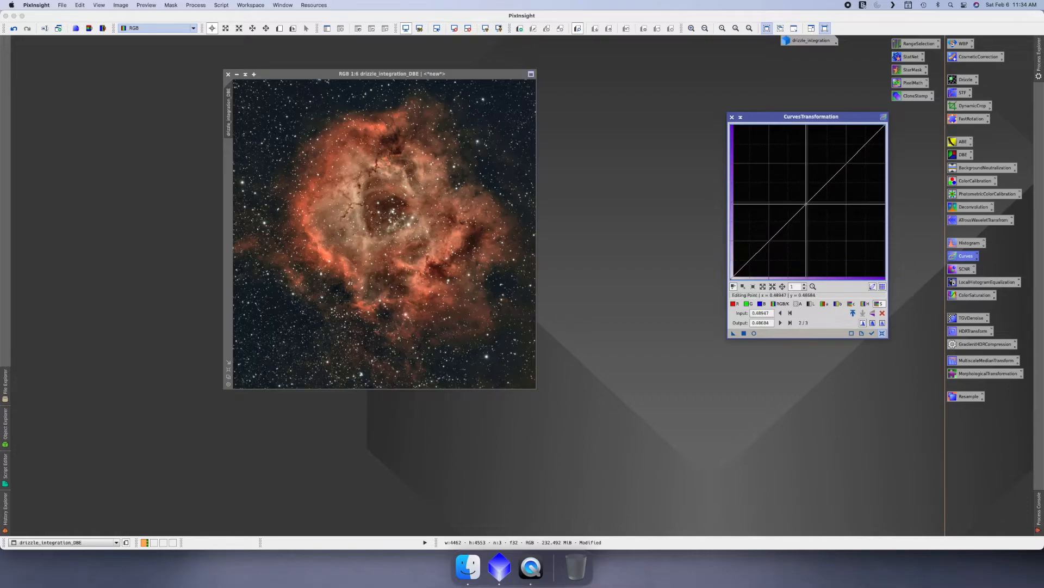
pyautogui.click(754, 333)
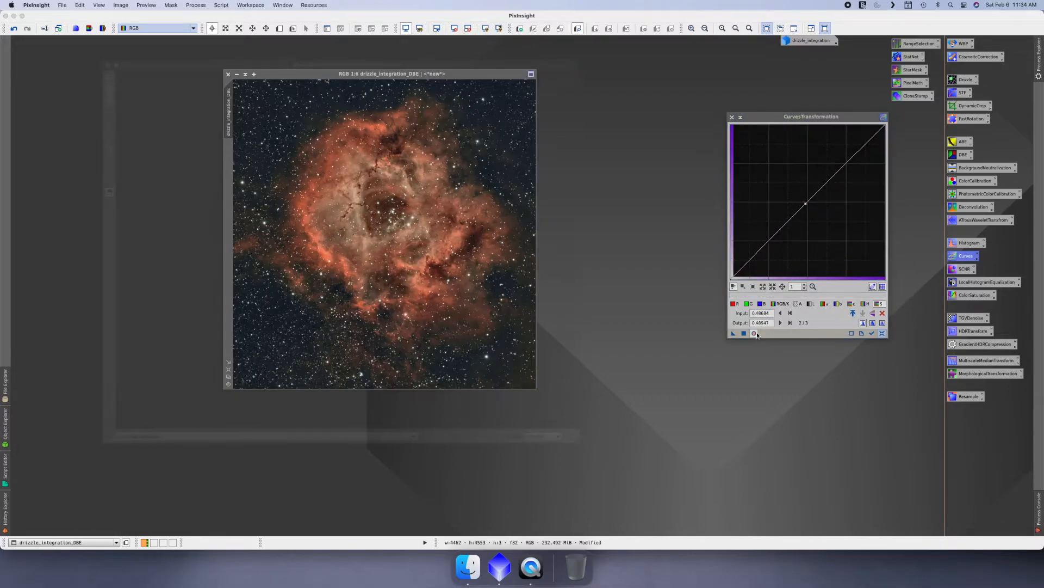
pyautogui.moveTo(807, 203)
pyautogui.mouseDown()
pyautogui.moveTo(797, 196)
pyautogui.moveTo(814, 208)
pyautogui.mouseUp()
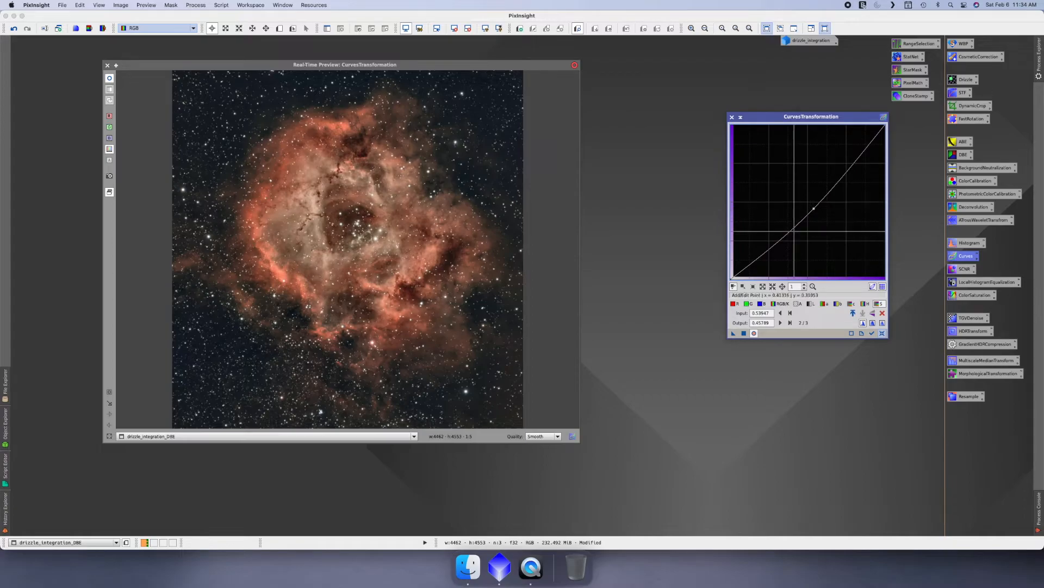
# Step: Raise the red curve at input 0.49 to about 0.51 and the blue curve at input 0.46 to about 0.48
pyautogui.click(733, 304)
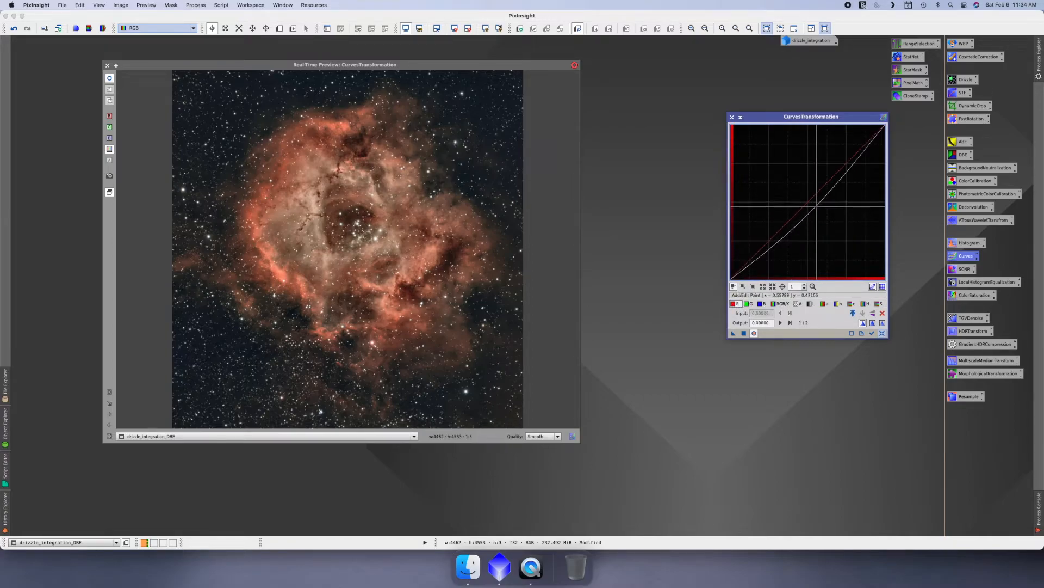
pyautogui.moveTo(806, 201); pyautogui.dragTo(807, 201)
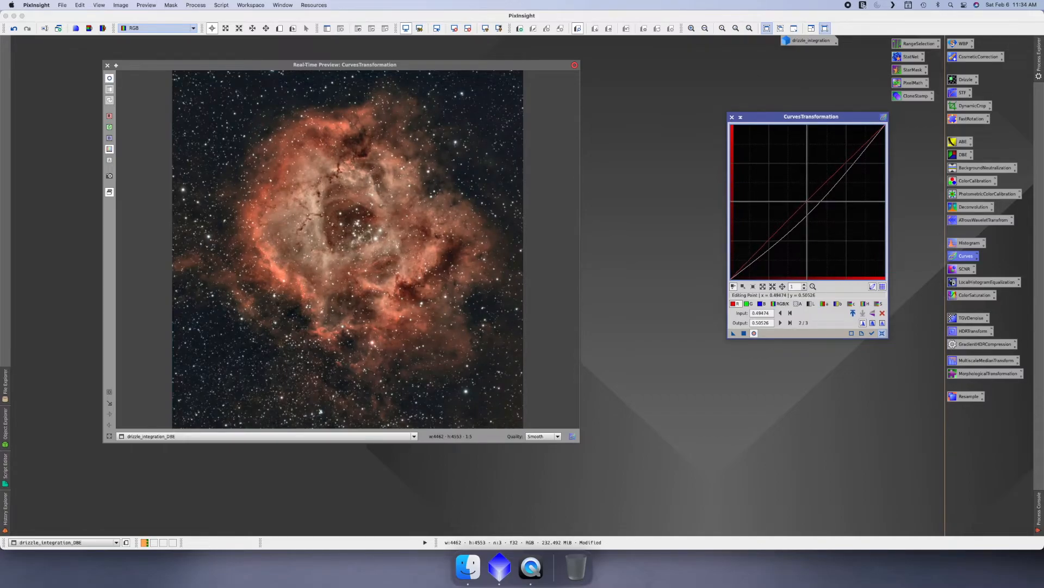
pyautogui.click(763, 303)
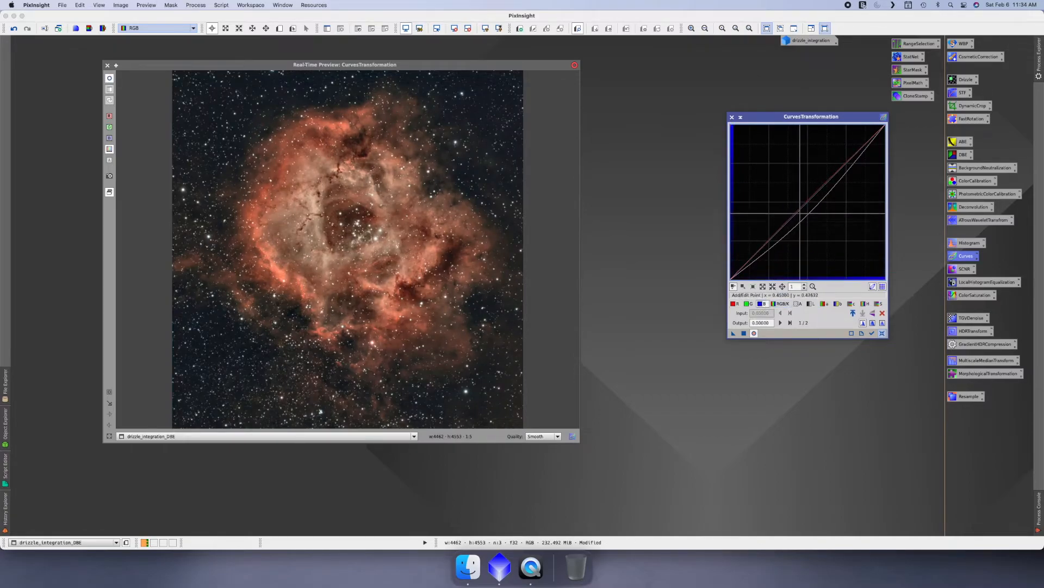
pyautogui.moveTo(805, 205); pyautogui.dragTo(801, 205)
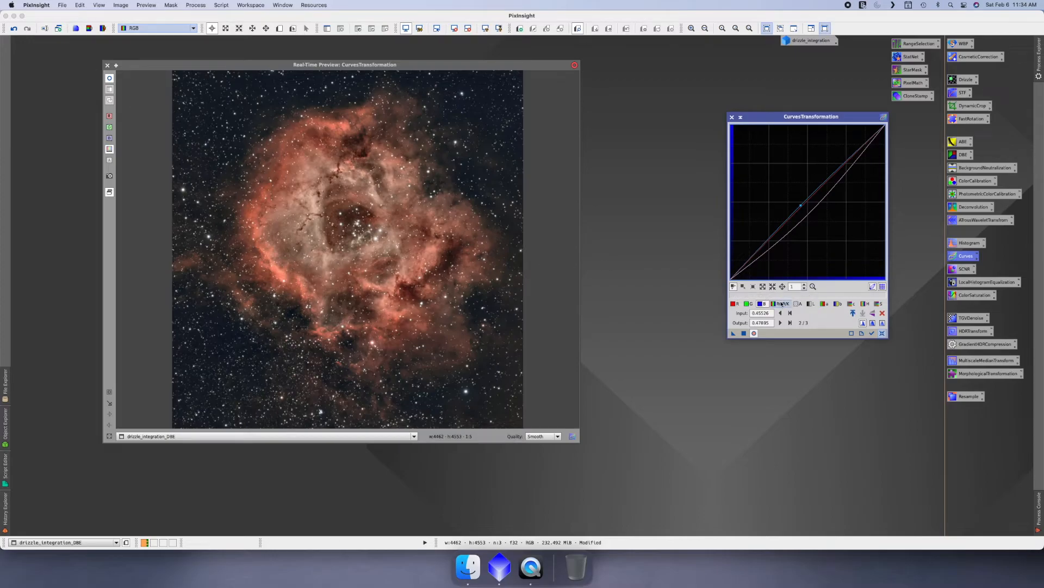
pyautogui.click(733, 303)
pyautogui.click(781, 304)
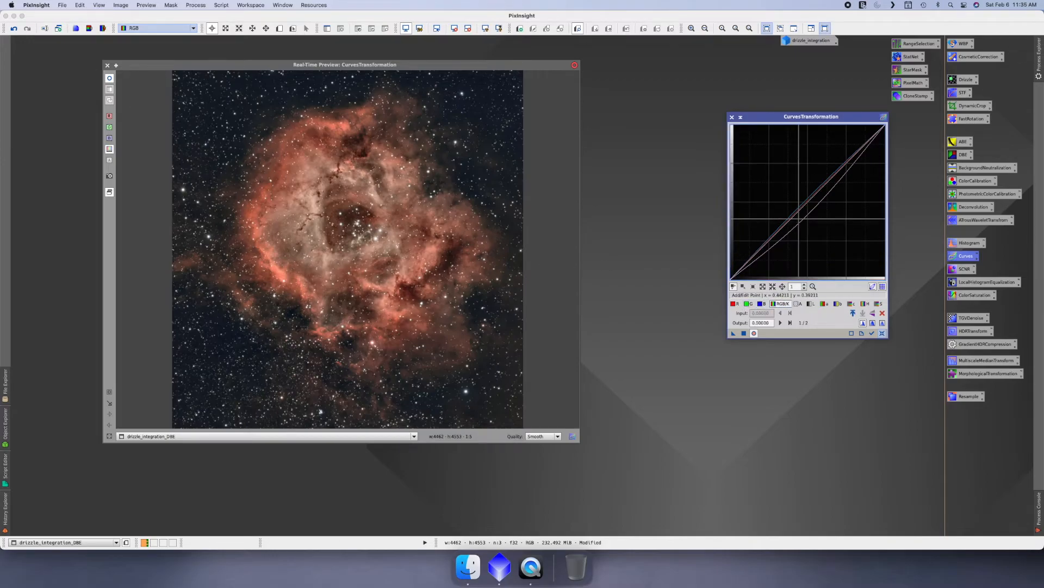
pyautogui.click(864, 304)
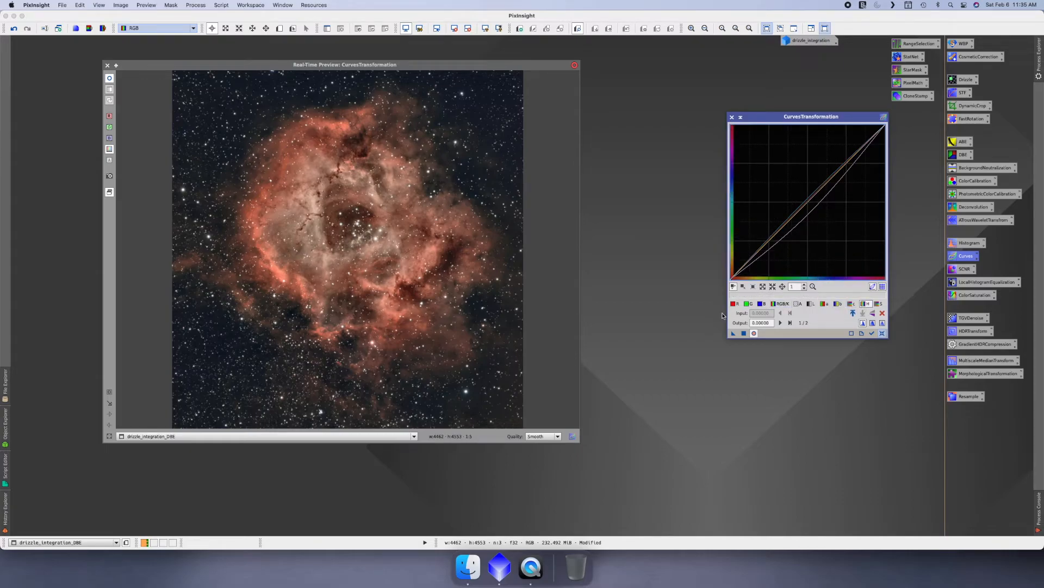
# Step: Apply the adjusted saturation, red and blue curves to the nebula image and restart the real-time preview with all curves reset
pyautogui.click(107, 64)
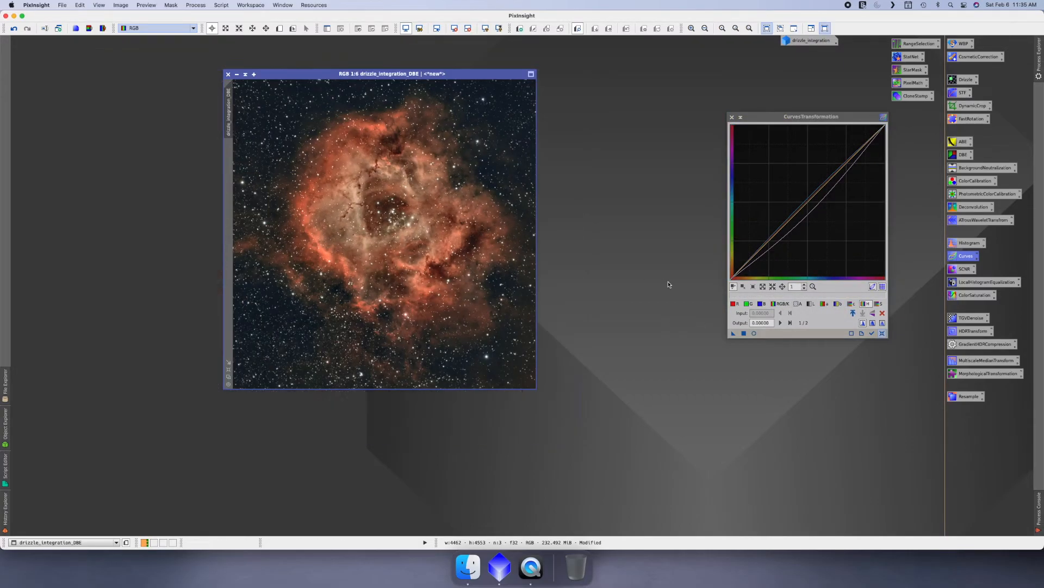
pyautogui.click(732, 334)
pyautogui.click(882, 333)
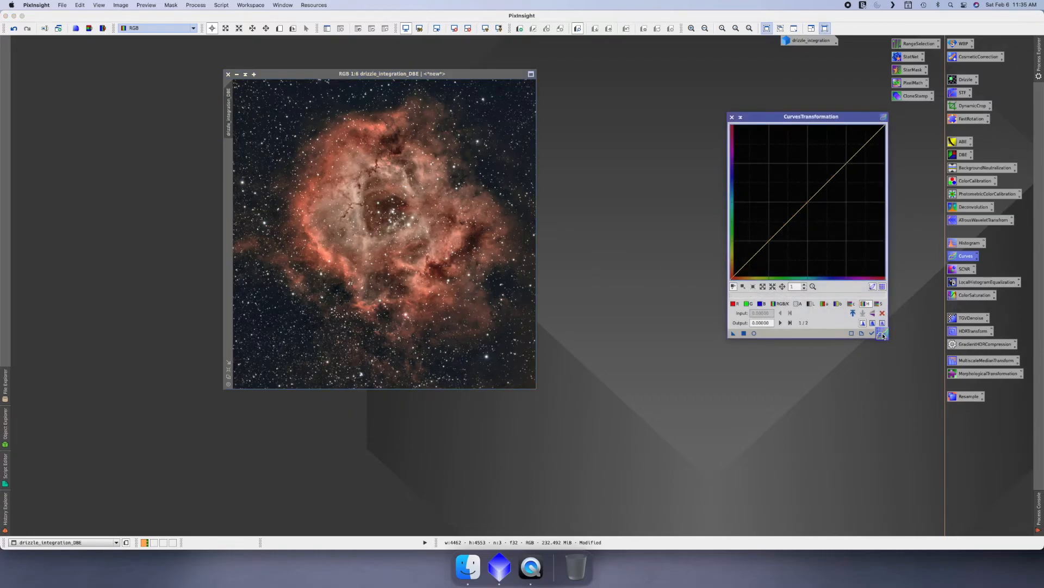
pyautogui.click(754, 334)
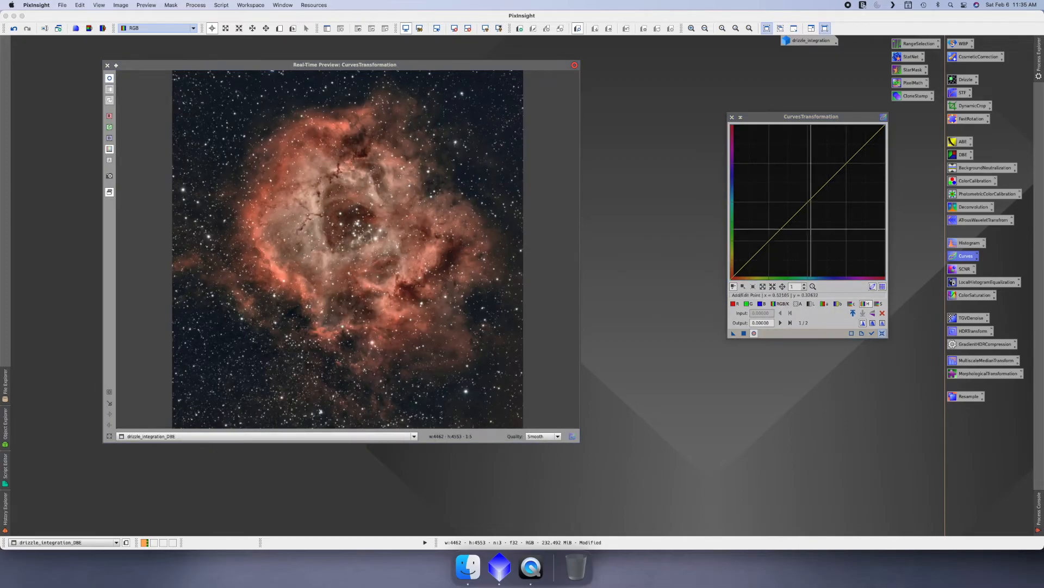
pyautogui.click(824, 303)
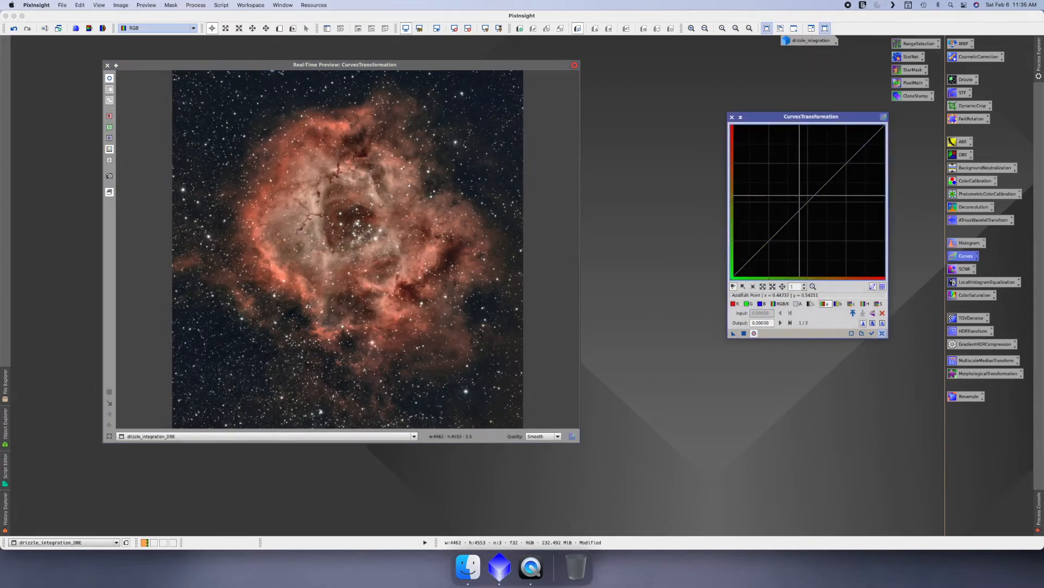
pyautogui.moveTo(842, 162); pyautogui.dragTo(846, 164)
pyautogui.click(882, 312)
# Step: Raise the red curve at input 0.72 to about 0.78
pyautogui.click(781, 304)
pyautogui.click(734, 303)
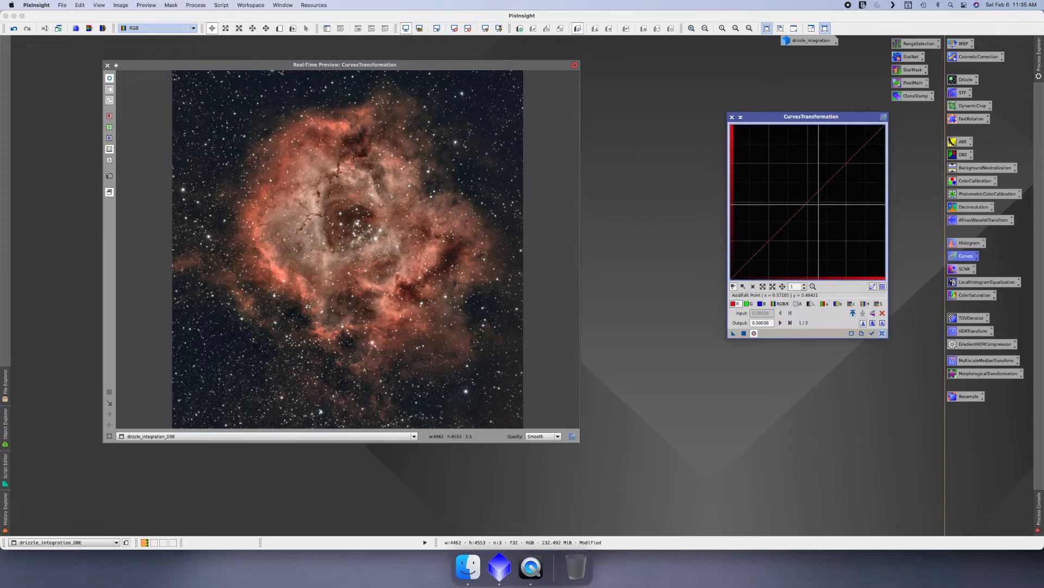
pyautogui.moveTo(842, 169); pyautogui.dragTo(842, 159)
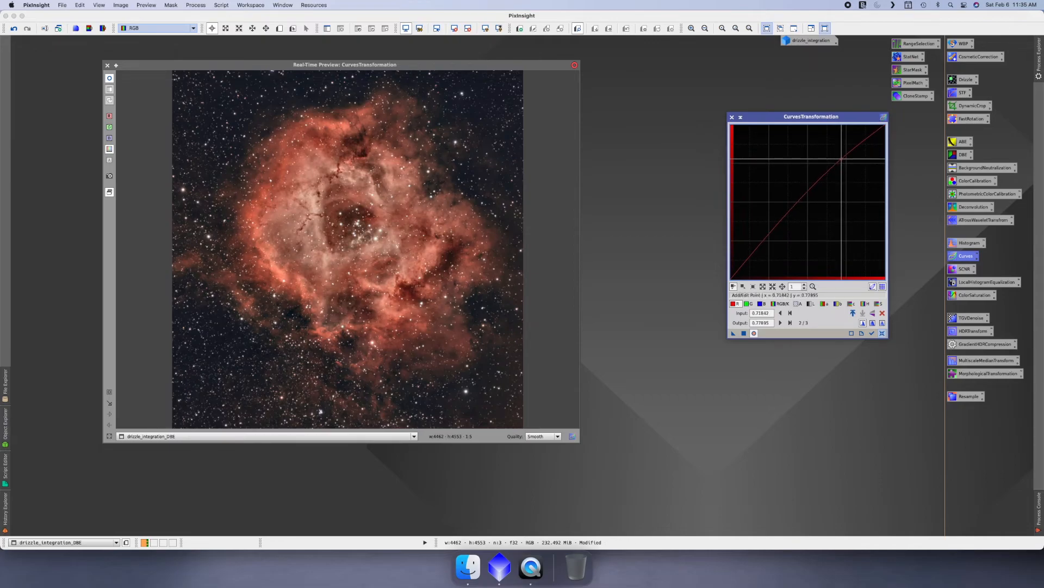
# Step: Lower the lightness (L) curve at input 0.51 to about 0.47
pyautogui.click(808, 305)
pyautogui.click(804, 201)
pyautogui.moveTo(804, 201); pyautogui.dragTo(810, 206)
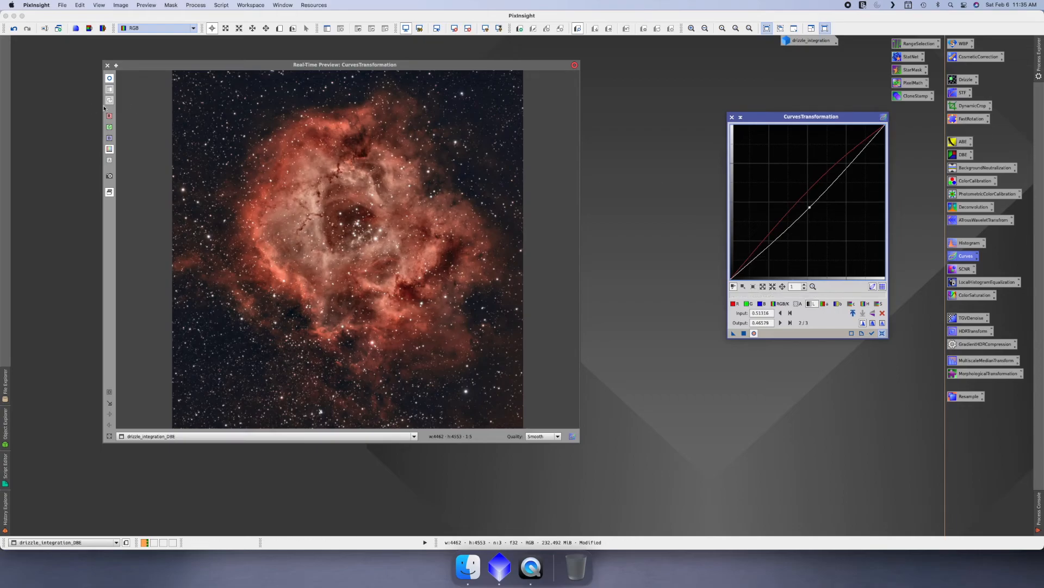
# Step: Apply the red and lightness curves to the nebula image and close the real-time preview and CurvesTransformation
pyautogui.click(108, 65)
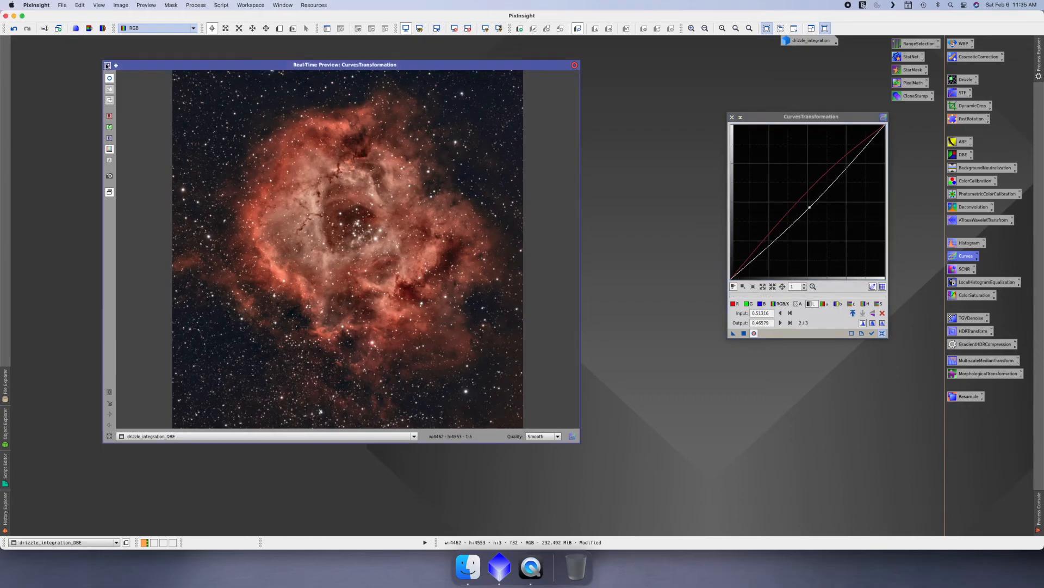
pyautogui.moveTo(732, 334); pyautogui.dragTo(393, 341)
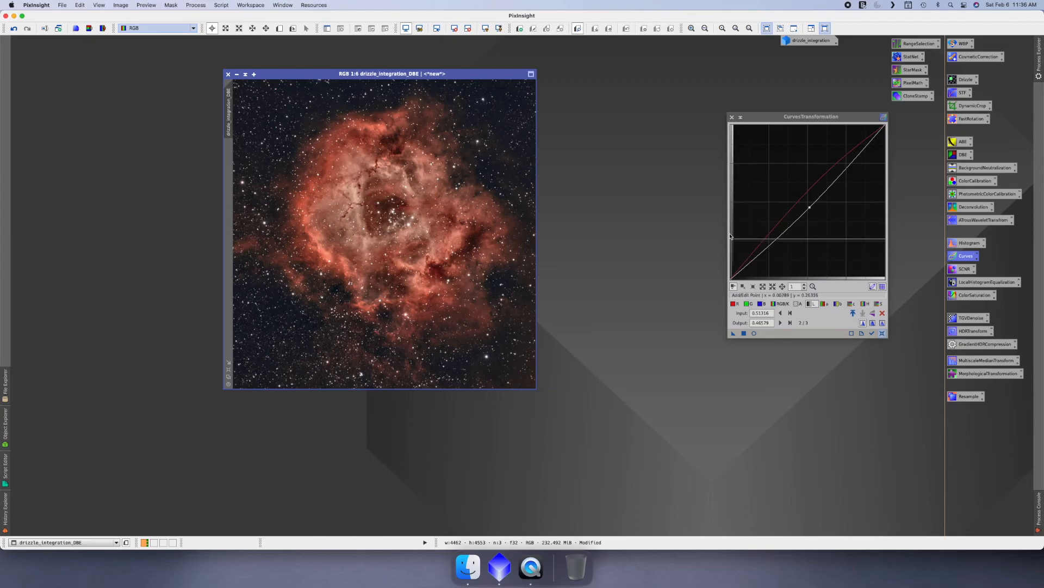
pyautogui.click(733, 118)
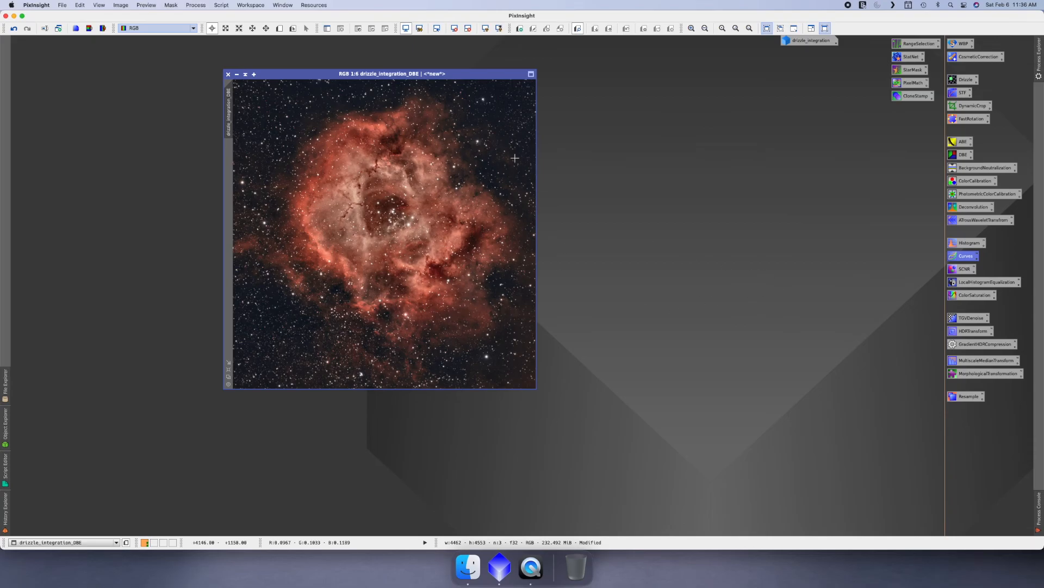
pyautogui.scroll(-1, 506, 234)
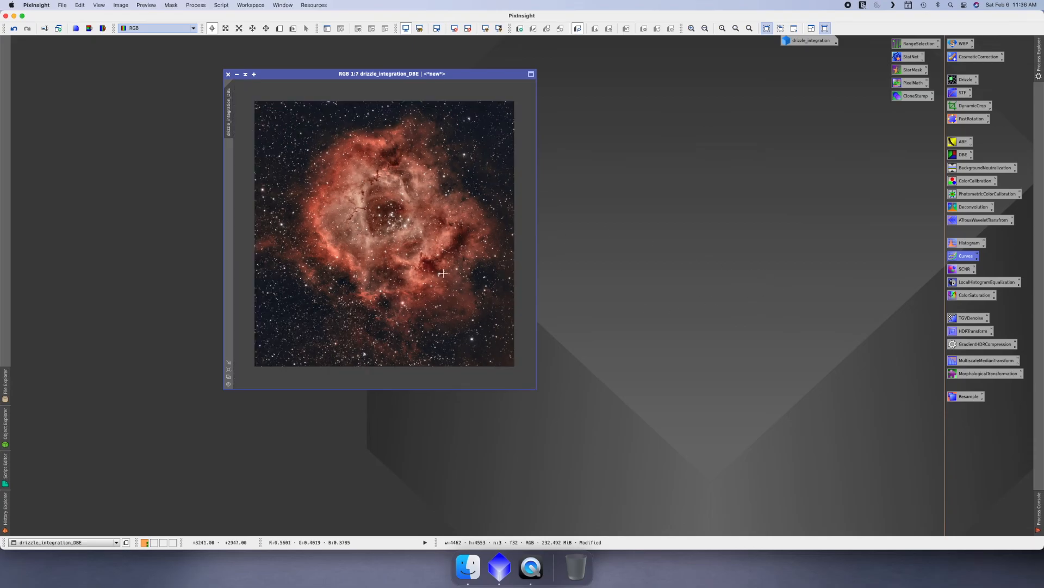
pyautogui.scroll(1, 444, 273)
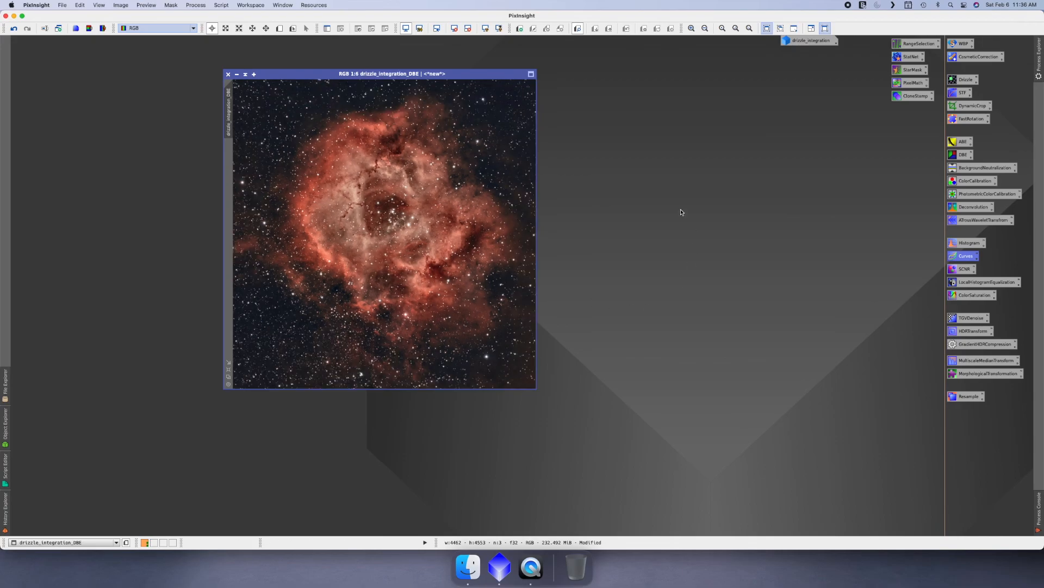